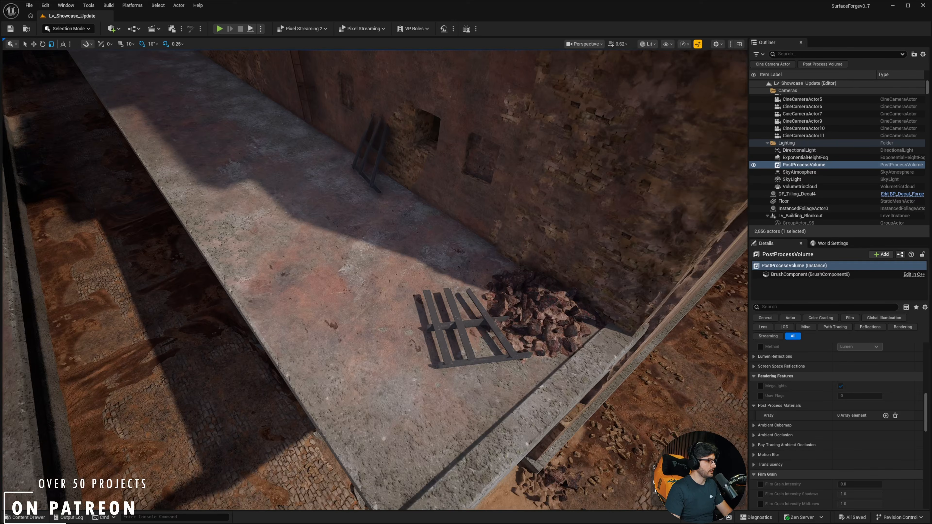
# Set the DirectionalLight's Source Angle to 0.5357 and inspect the shadow edge on the concrete walkway.
pyautogui.moveTo(345, 259); pyautogui.dragTo(293, 261, button='right')
pyautogui.press('w')
pyautogui.moveTo(350, 275); pyautogui.dragTo(314, 260, button='right')
pyautogui.click(800, 151)
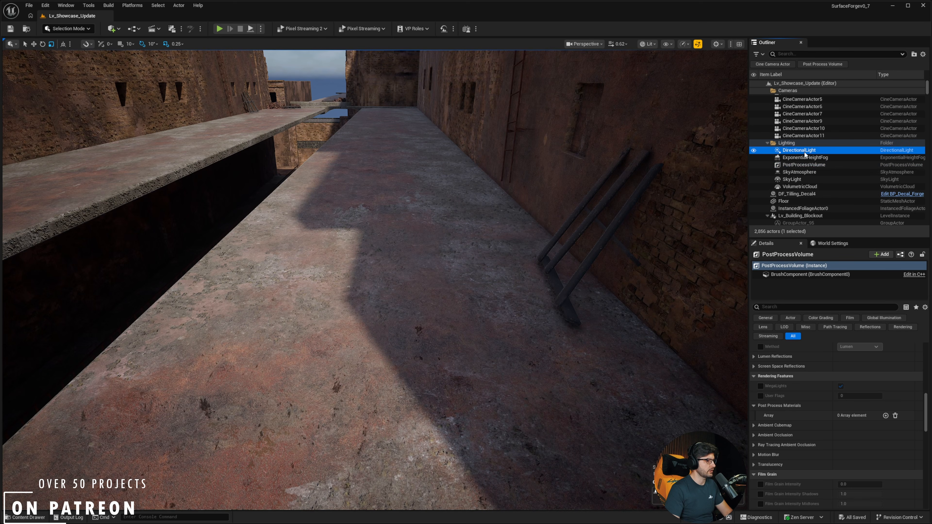
pyautogui.scroll(5, 847, 358)
pyautogui.scroll(10, 851, 363)
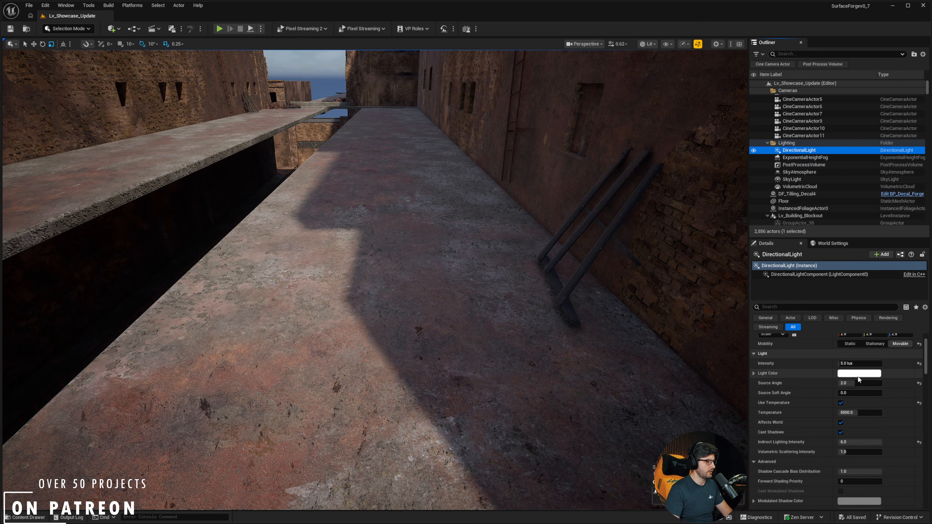
pyautogui.moveTo(860, 406); pyautogui.dragTo(857, 408)
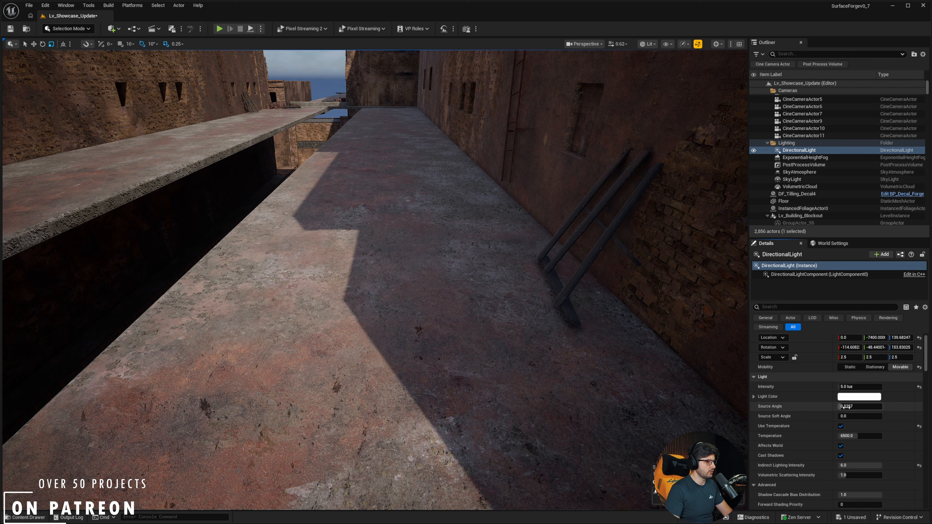
pyautogui.press('w')
pyautogui.moveTo(462, 350)
pyautogui.mouseDown(button='right')
pyautogui.moveTo(453, 323)
pyautogui.moveTo(462, 350)
pyautogui.moveTo(454, 363)
pyautogui.moveTo(455, 355)
pyautogui.mouseUp(button='right')
pyautogui.press('s')
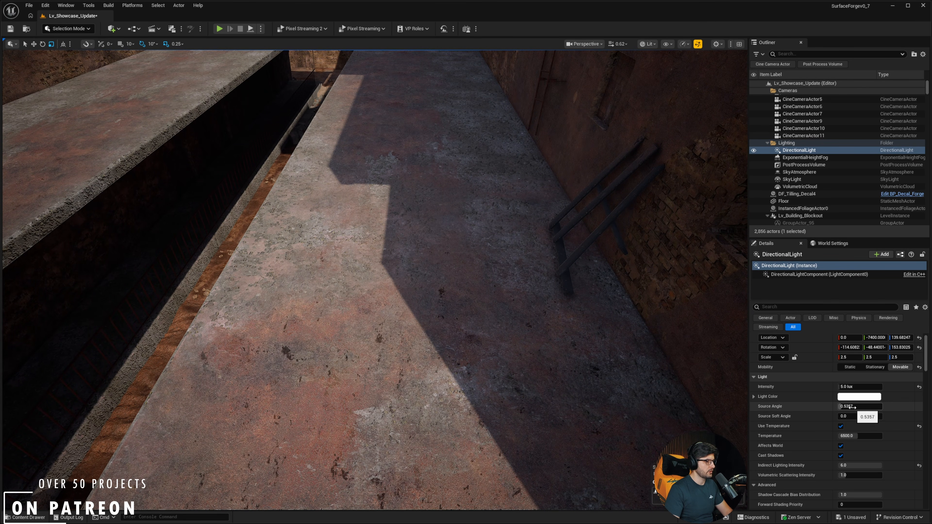
# Set the DirectionalLight's Source Angle to 2.
pyautogui.click(849, 407)
pyautogui.write('2')
pyautogui.press('Return')
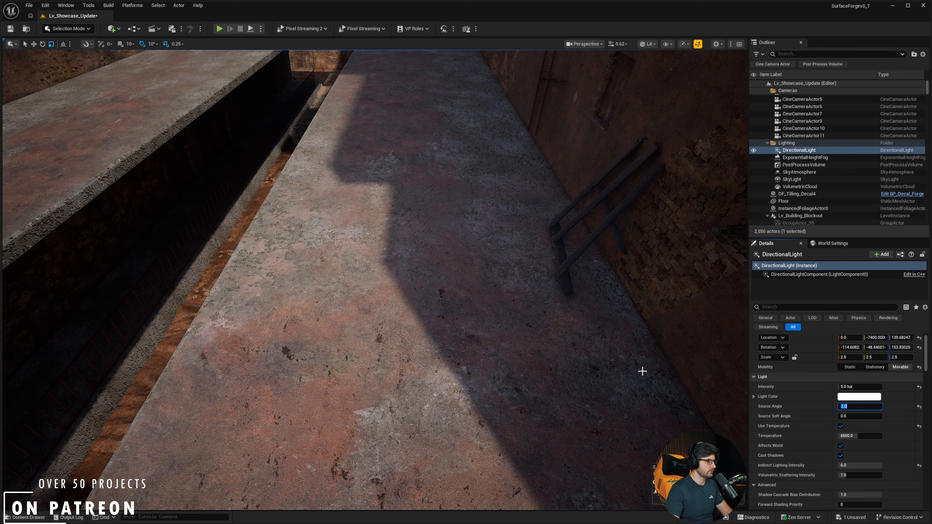
# Examine the softness and colour of the shadow edges on the walkway, the concrete floor and the brick wall.
pyautogui.press('w')
pyautogui.moveTo(501, 332); pyautogui.dragTo(414, 283, button='right')
pyautogui.press('s')
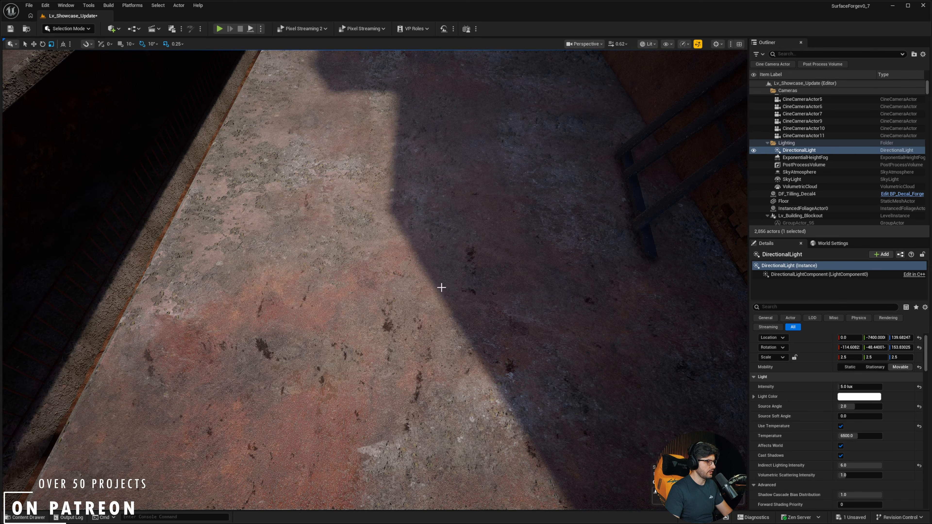
pyautogui.press('s')
pyautogui.moveTo(375, 212); pyautogui.dragTo(310, 380, button='right')
pyautogui.press('s')
pyautogui.press('s')
pyautogui.press('e')
pyautogui.scroll(1, 338, 176)
pyautogui.press('e')
pyautogui.press('e')
pyautogui.press('w')
pyautogui.press('w')
pyautogui.press('s')
pyautogui.scroll(-2, 272, 246)
pyautogui.press('w')
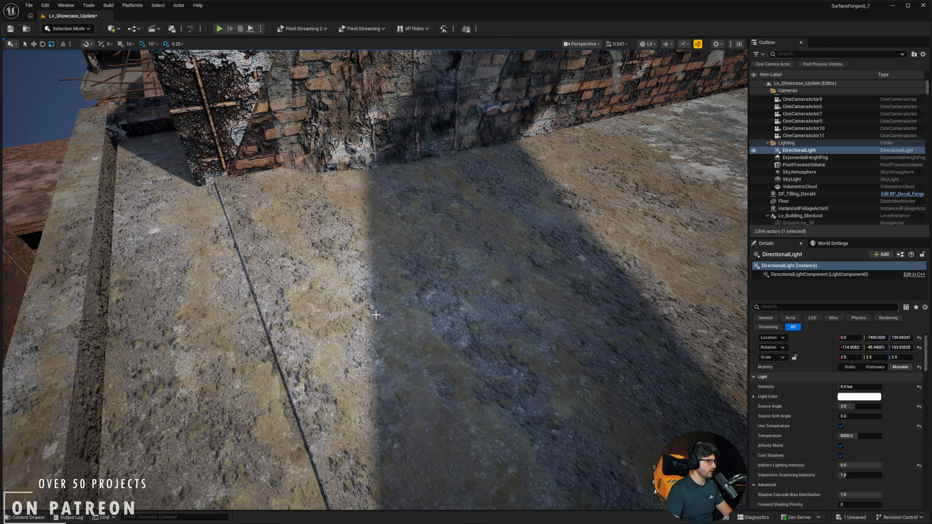
pyautogui.moveTo(416, 246); pyautogui.dragTo(403, 220, button='right')
pyautogui.moveTo(285, 298)
pyautogui.mouseDown(button='right')
pyautogui.moveTo(294, 290)
pyautogui.moveTo(285, 298)
pyautogui.mouseUp(button='right')
# Create a material named M_Shadow_Warmth in the Surface_Forge/Materials/Tutorial folder.
pyautogui.hotkey('ctrl', 'space')
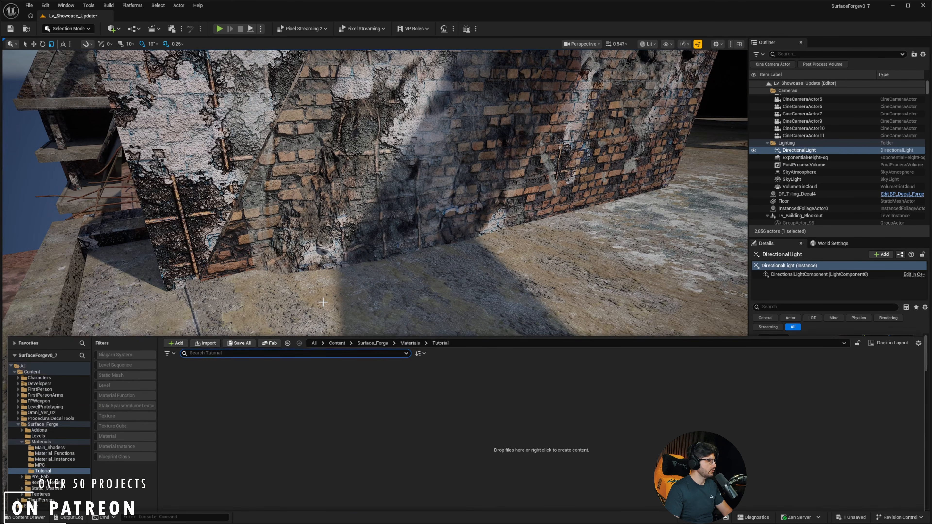
pyautogui.rightClick(294, 382)
pyautogui.moveTo(332, 207)
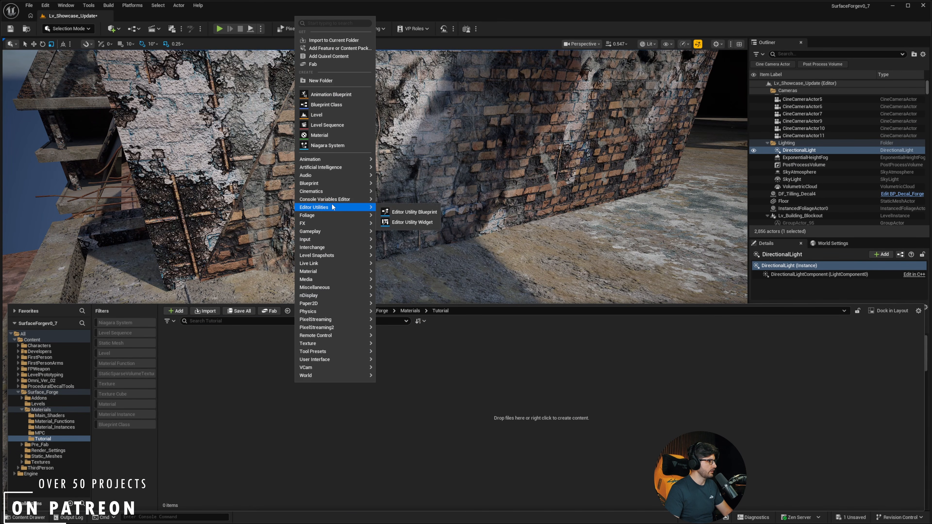
pyautogui.click(320, 135)
pyautogui.write('M_Shadow_')
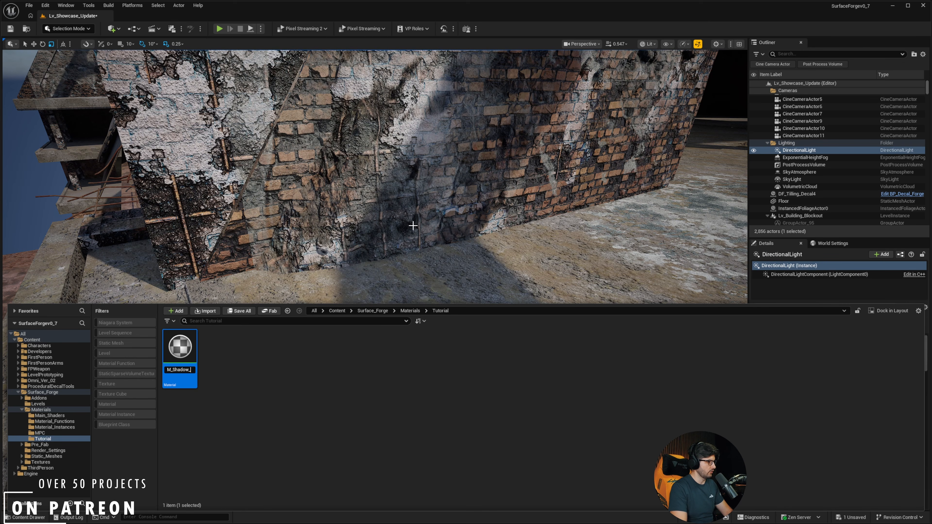
pyautogui.write('Warmth')
pyautogui.press('Return')
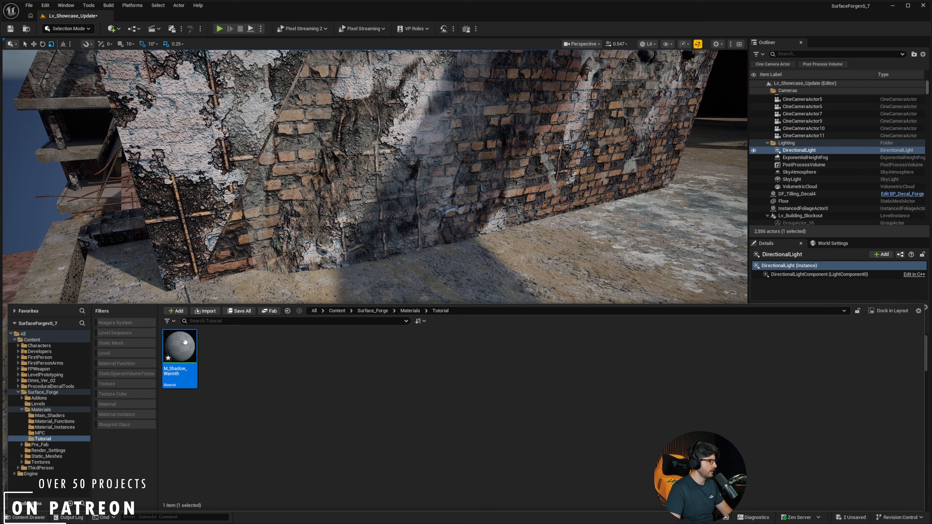
# Open the M_Shadow_Warmth material and set its Material Domain to Post Process.
pyautogui.doubleClick(185, 342)
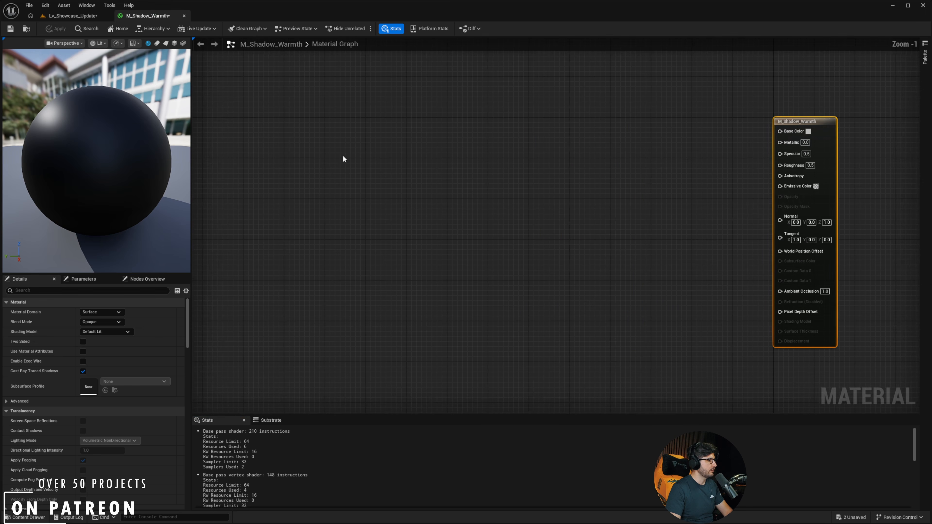
pyautogui.click(586, 166)
pyautogui.moveTo(343, 156); pyautogui.dragTo(412, 166, button='right')
pyautogui.scroll(-1, 554, 171)
pyautogui.moveTo(554, 170); pyautogui.dragTo(472, 171, button='right')
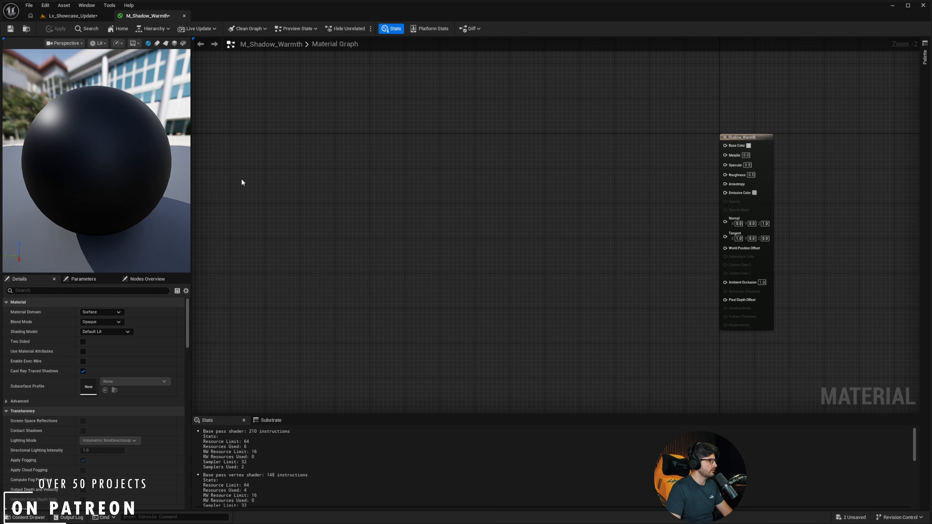
pyautogui.click(105, 313)
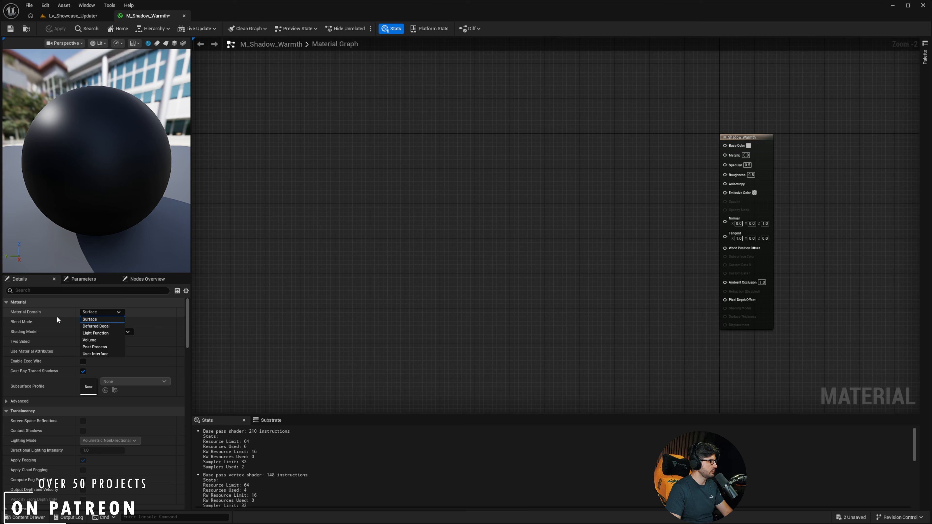
pyautogui.click(104, 347)
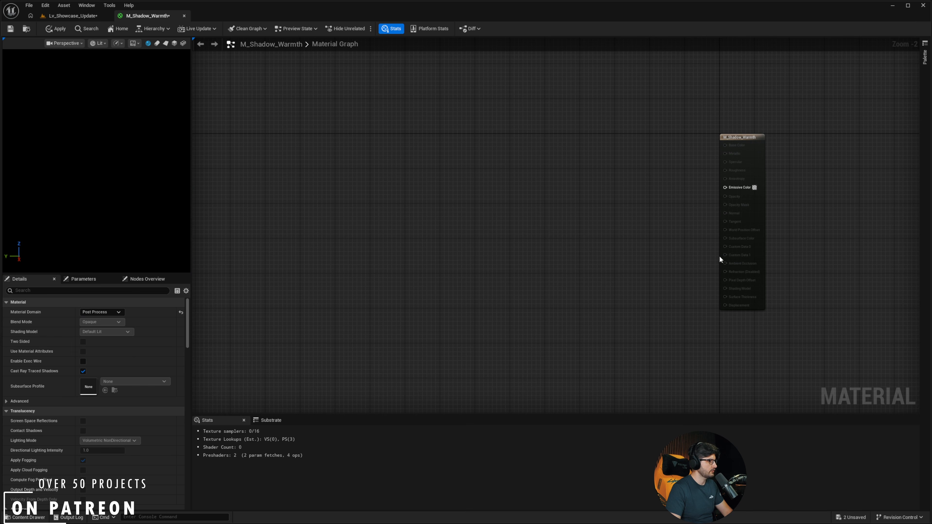
# Add a SceneTexture node to the material graph, ahead of the output node.
pyautogui.moveTo(715, 189); pyautogui.dragTo(786, 206, button='right')
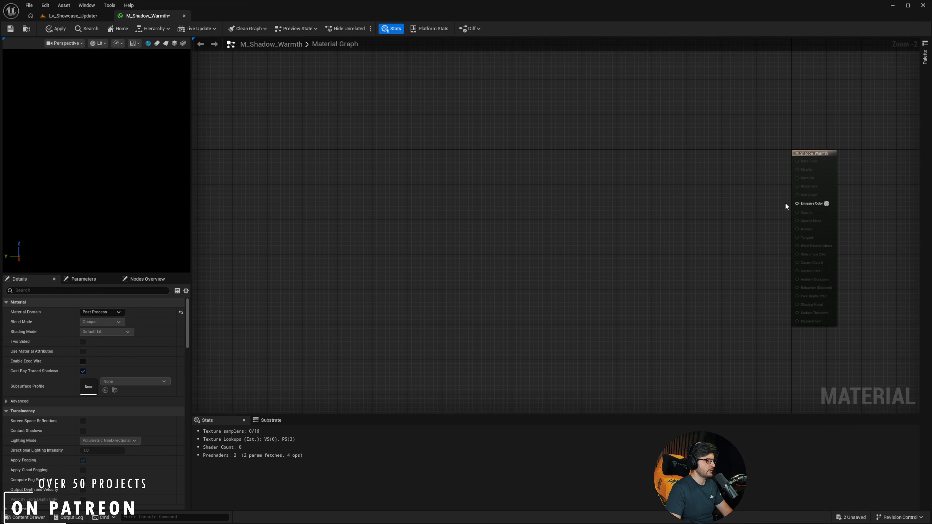
pyautogui.moveTo(703, 197); pyautogui.dragTo(714, 190, button='right')
pyautogui.rightClick(455, 165)
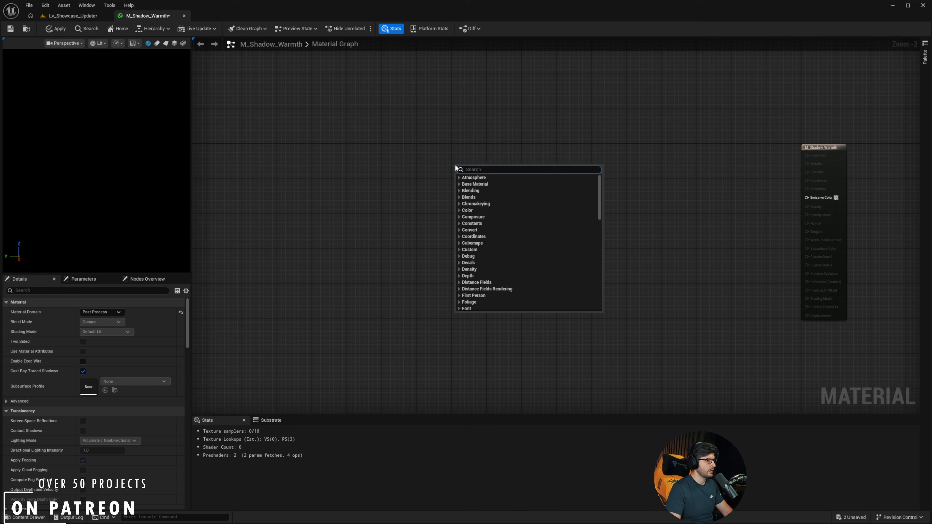
pyautogui.write('scene')
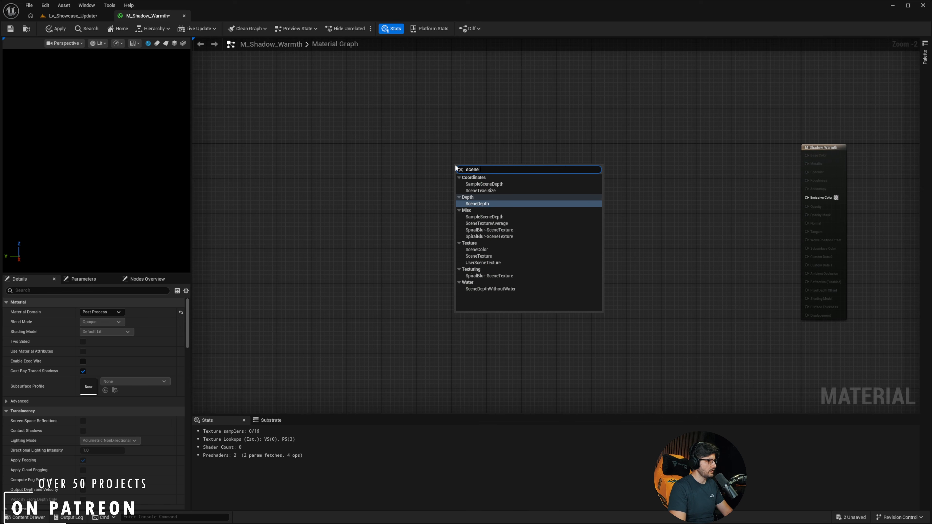
pyautogui.press('Down')
pyautogui.press('Down')
pyautogui.press('Down')
pyautogui.press('Down')
pyautogui.press('Down')
pyautogui.press('Return')
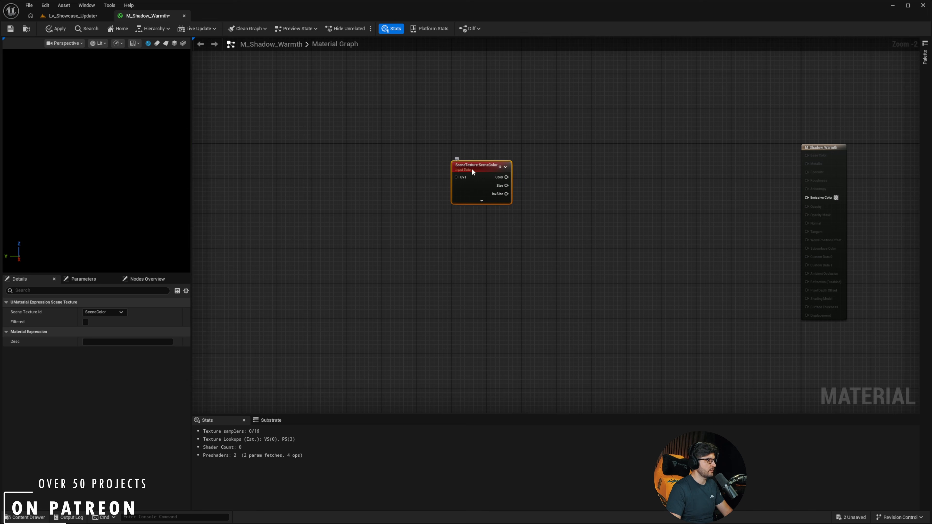
# Move the SceneTexture node farther from the output node and place a duplicate directly beneath it.
pyautogui.moveTo(472, 168); pyautogui.dragTo(367, 148)
pyautogui.moveTo(408, 219); pyautogui.dragTo(362, 128)
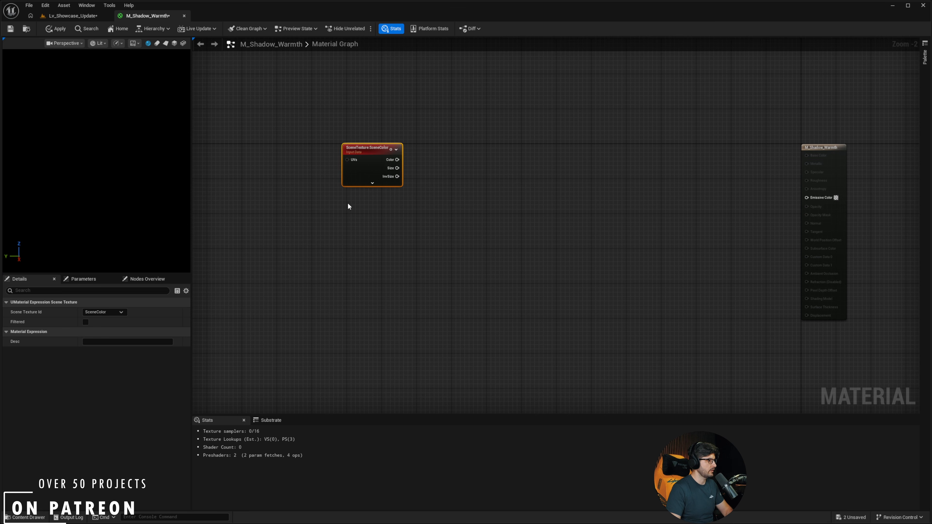
pyautogui.hotkey('ctrl', 'd')
pyautogui.moveTo(375, 216)
pyautogui.mouseDown()
pyautogui.moveTo(354, 205)
pyautogui.moveTo(364, 208)
pyautogui.mouseUp()
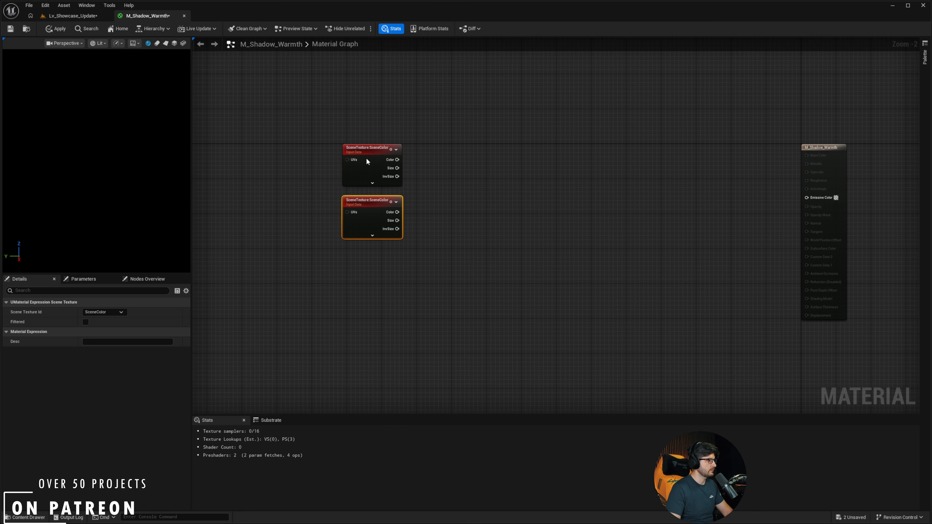
# Set the upper node's Scene Texture Id to PostProcessInput0 and the lower one's to BaseColor (for lighting).
pyautogui.click(366, 161)
pyautogui.click(117, 313)
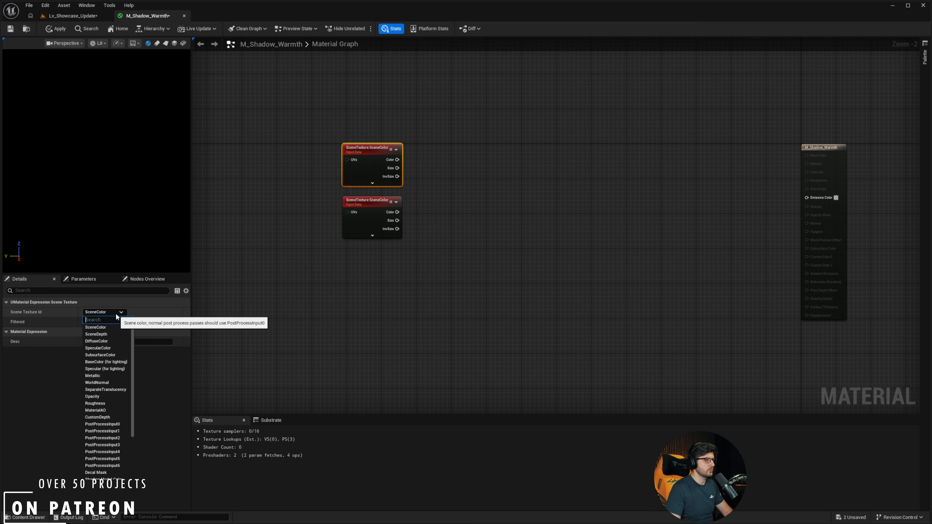
pyautogui.click(111, 425)
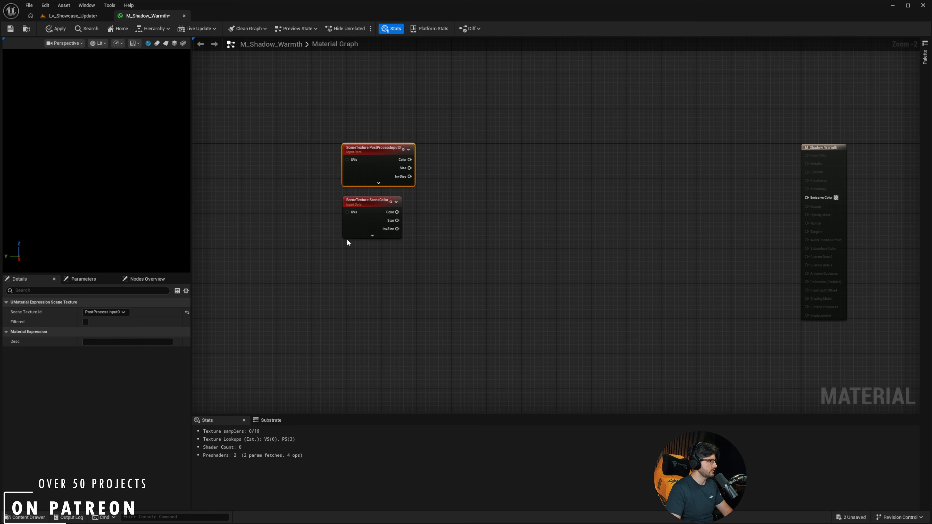
pyautogui.click(354, 216)
pyautogui.click(96, 313)
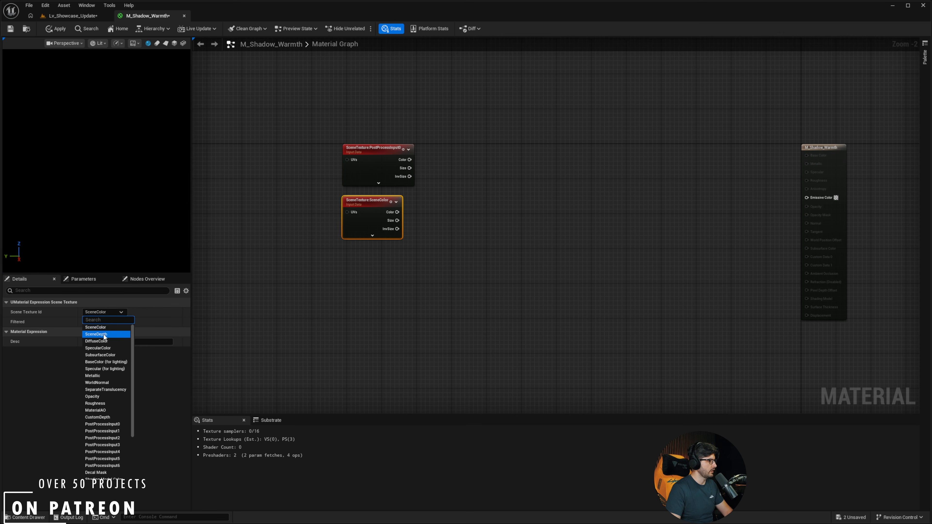
pyautogui.click(102, 362)
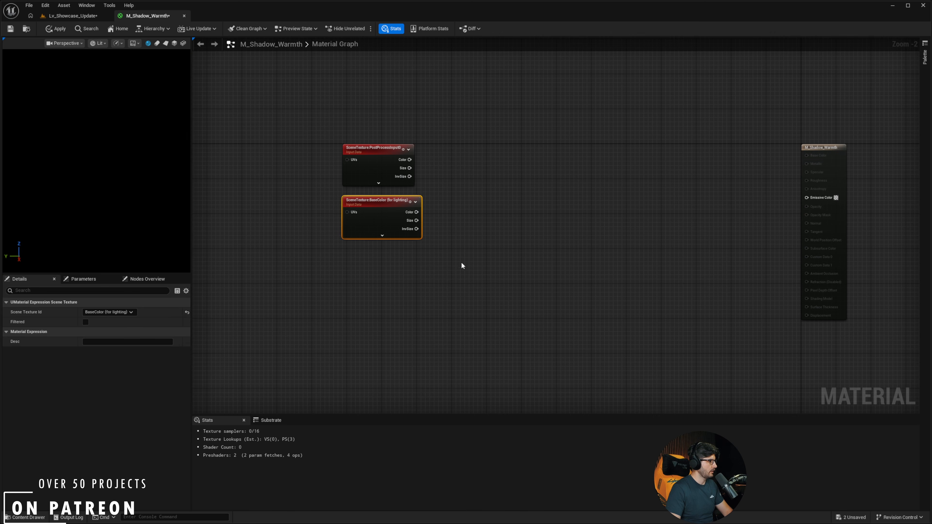
# Add a Power node with the PostProcessInput0 Color feeding Base and the BaseColor (for lighting) Color feeding Exp.
pyautogui.click(455, 187)
pyautogui.scroll(1, 456, 187)
pyautogui.moveTo(383, 168); pyautogui.dragTo(438, 198)
pyautogui.write('powe')
pyautogui.press('Return')
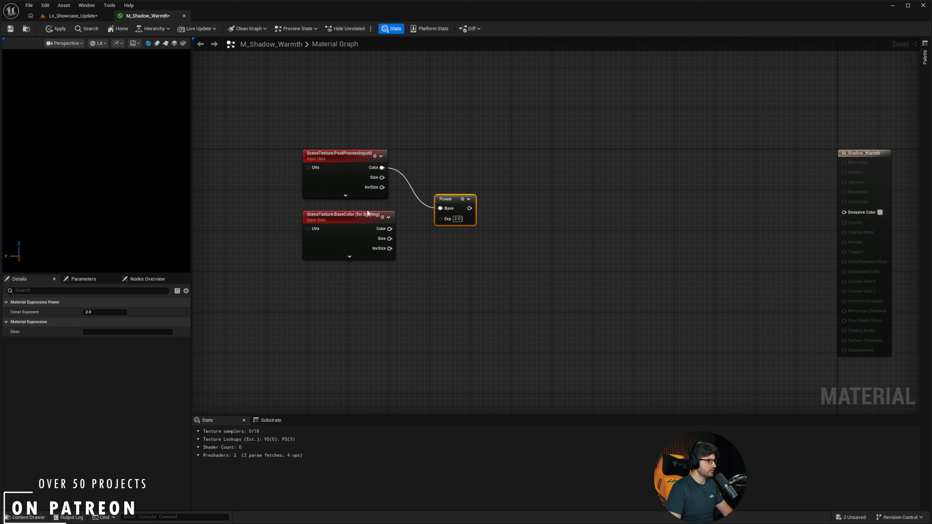
pyautogui.moveTo(321, 117); pyautogui.dragTo(347, 204)
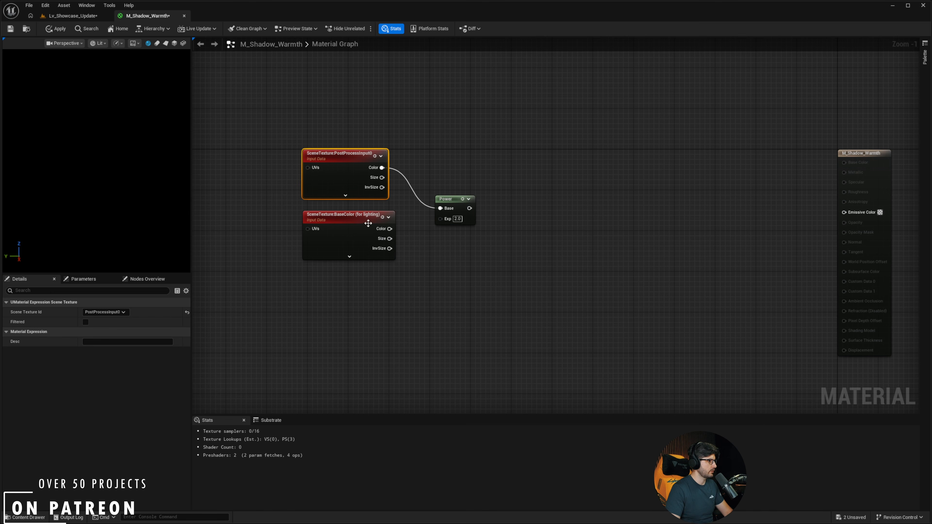
pyautogui.moveTo(389, 229); pyautogui.dragTo(440, 218)
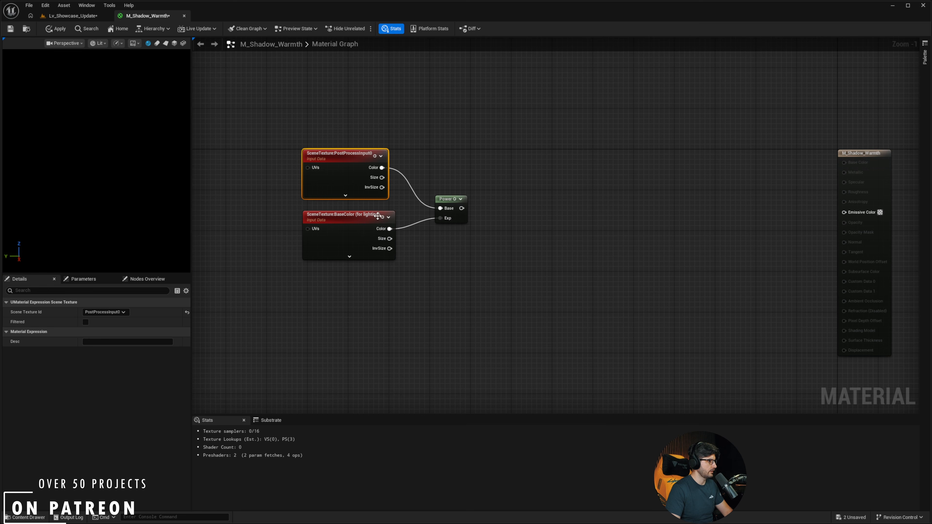
# Start previewing the Power node, view the whole preview sphere with its shadow, and reposition the node beside its inputs.
pyautogui.click(447, 200)
pyautogui.rightClick(447, 199)
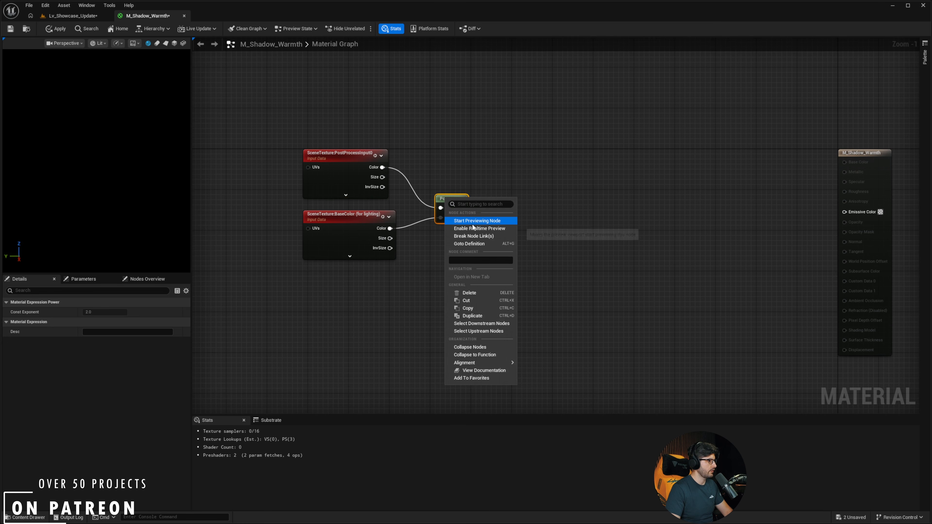
pyautogui.press('Escape')
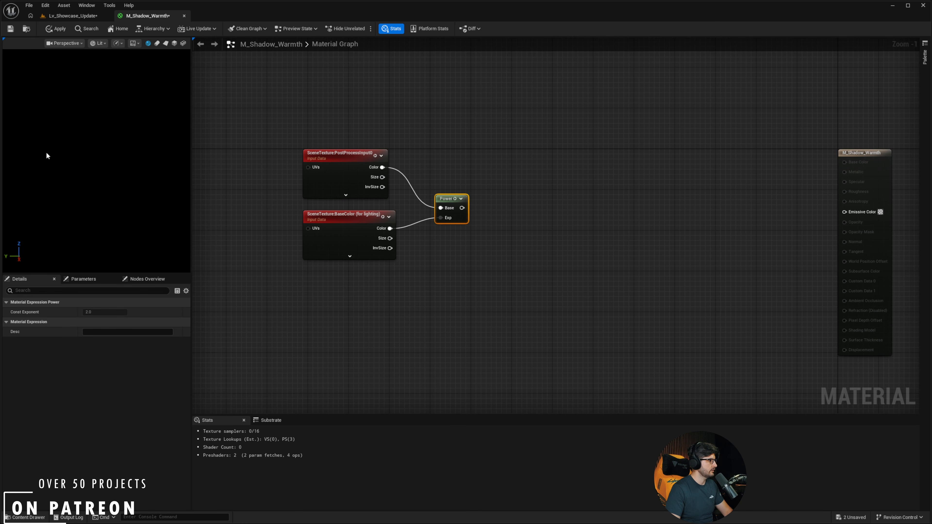
pyautogui.rightClick(442, 199)
pyautogui.click(459, 221)
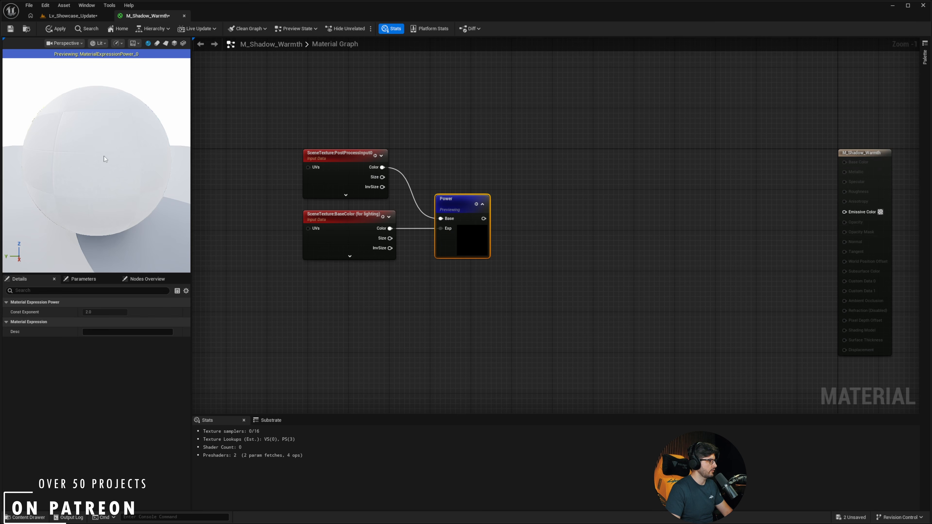
pyautogui.scroll(-5, 115, 204)
pyautogui.moveTo(112, 197); pyautogui.dragTo(143, 194)
pyautogui.moveTo(452, 205); pyautogui.dragTo(432, 184)
pyautogui.moveTo(570, 191); pyautogui.dragTo(529, 176, button='right')
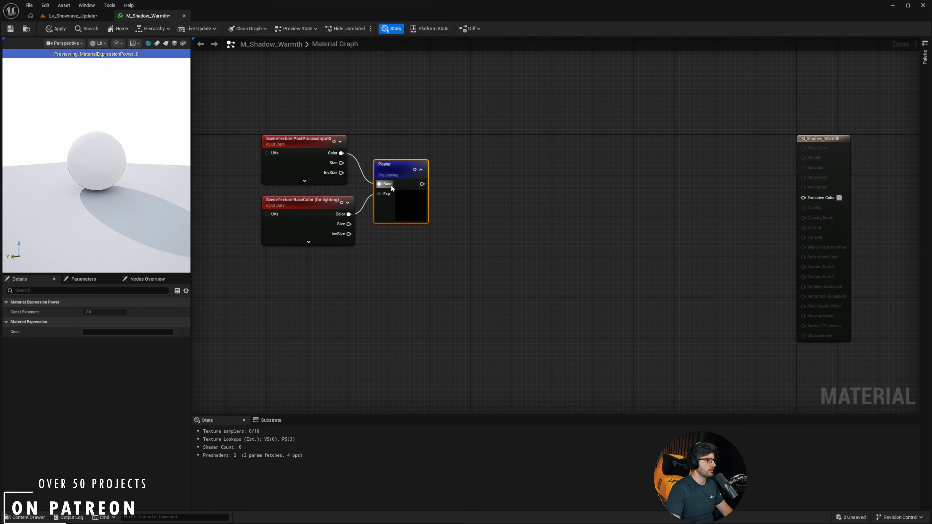
# Add a Desaturation node fed by the Power output, preview it, and place it beside the Power node.
pyautogui.moveTo(422, 184); pyautogui.dragTo(439, 184)
pyautogui.write('desatur')
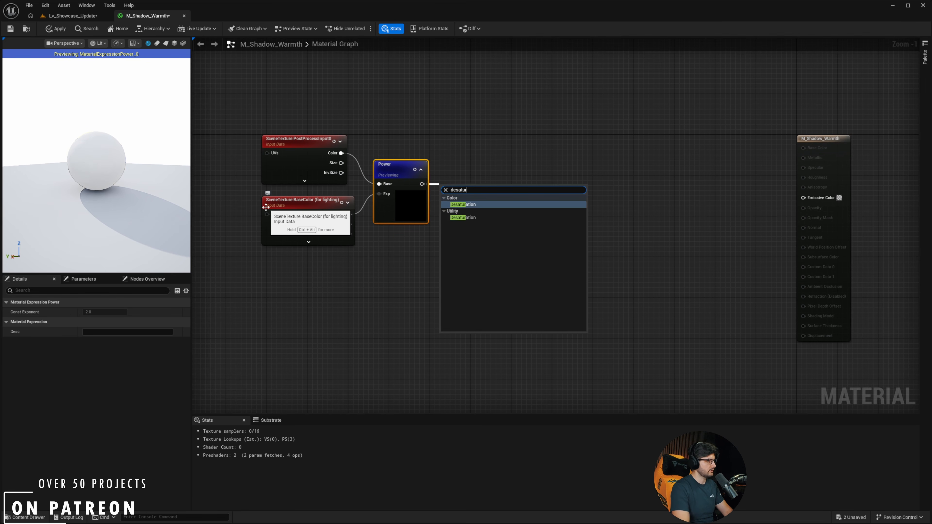
pyautogui.press('Return')
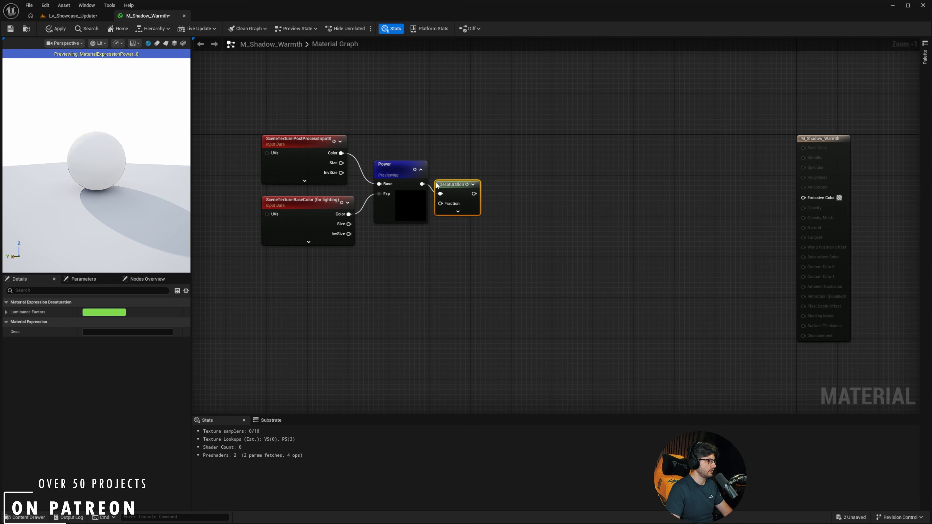
pyautogui.rightClick(451, 185)
pyautogui.click(479, 206)
pyautogui.moveTo(452, 185); pyautogui.dragTo(460, 159)
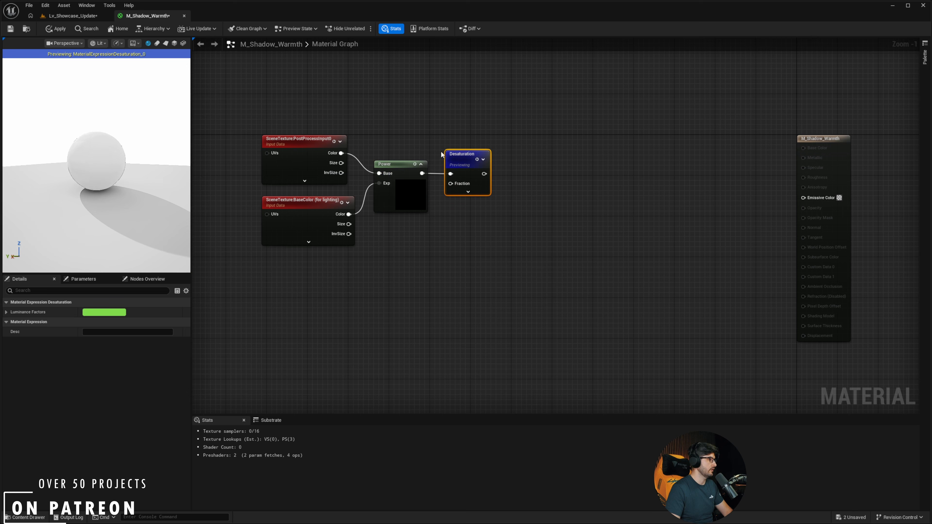
# Move the two SceneTexture nodes, the Power node and the Desaturation node together, farther away from the material output node.
pyautogui.scroll(1, 464, 189)
pyautogui.moveTo(553, 154); pyautogui.dragTo(258, 315)
pyautogui.moveTo(258, 315); pyautogui.dragTo(385, 278, button='right')
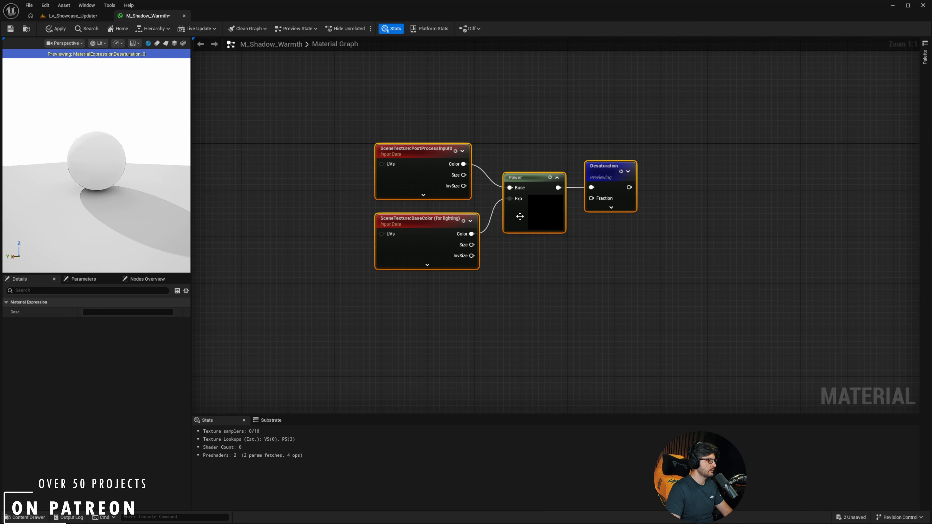
pyautogui.moveTo(533, 208); pyautogui.dragTo(373, 250)
# Add a second Power node with the Desaturation output feeding its Base.
pyautogui.click(623, 186)
pyautogui.moveTo(623, 186); pyautogui.dragTo(584, 165, button='right')
pyautogui.moveTo(426, 208); pyautogui.dragTo(505, 194)
pyautogui.write('powe')
pyautogui.press('Return')
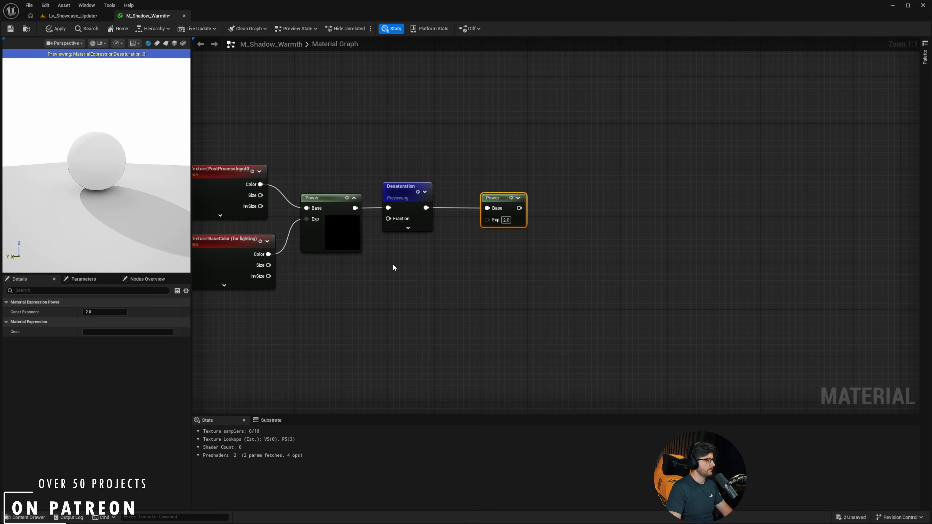
# Create a scalar parameter named Int_Power and connect it to the second Power node's Exp.
pyautogui.click(380, 263)
pyautogui.press('BackSpace')
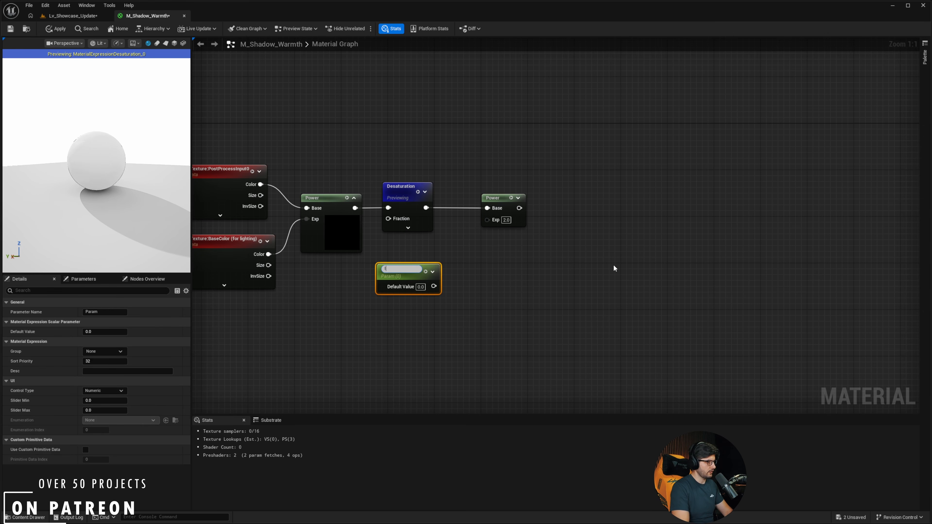
pyautogui.write('Int_Power')
pyautogui.press('Return')
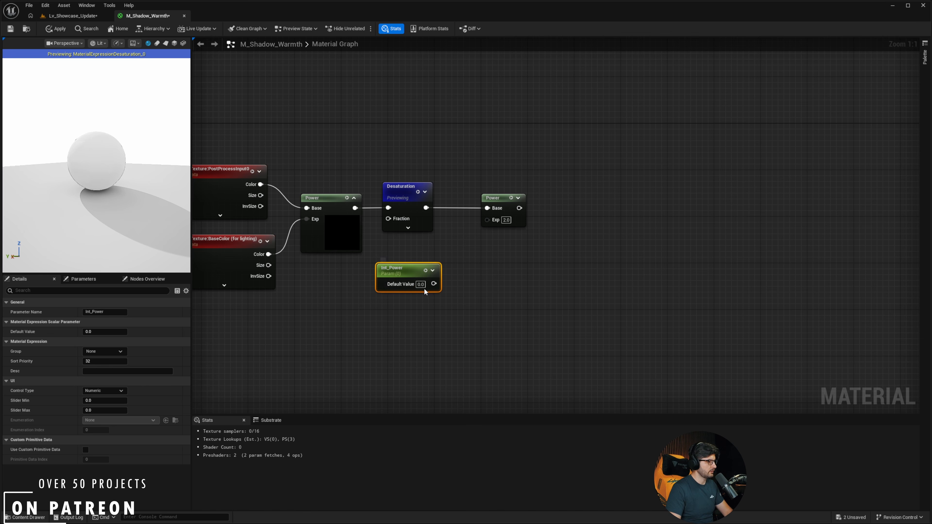
pyautogui.moveTo(433, 283); pyautogui.dragTo(498, 220)
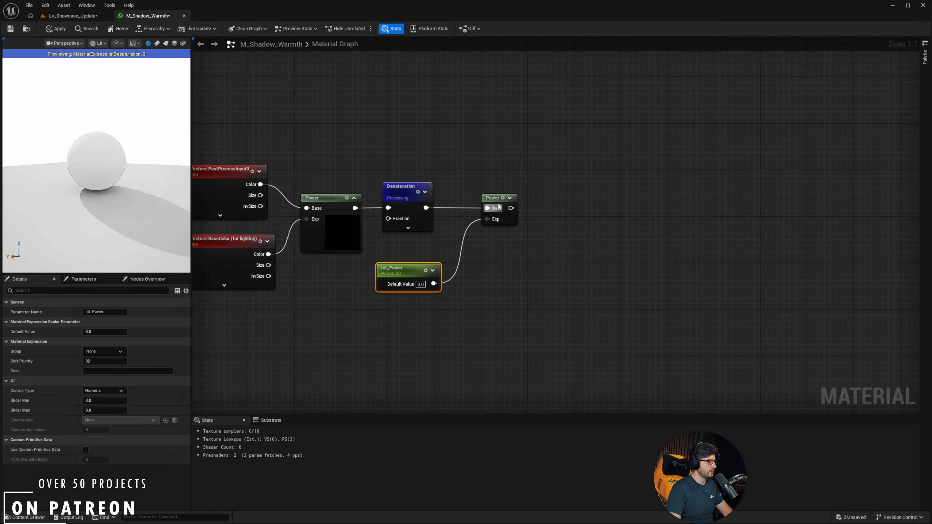
# Add a Multiply node well beyond the second Power node, with that Power output feeding its A input.
pyautogui.click(495, 198)
pyautogui.moveTo(514, 197); pyautogui.dragTo(472, 187, button='right')
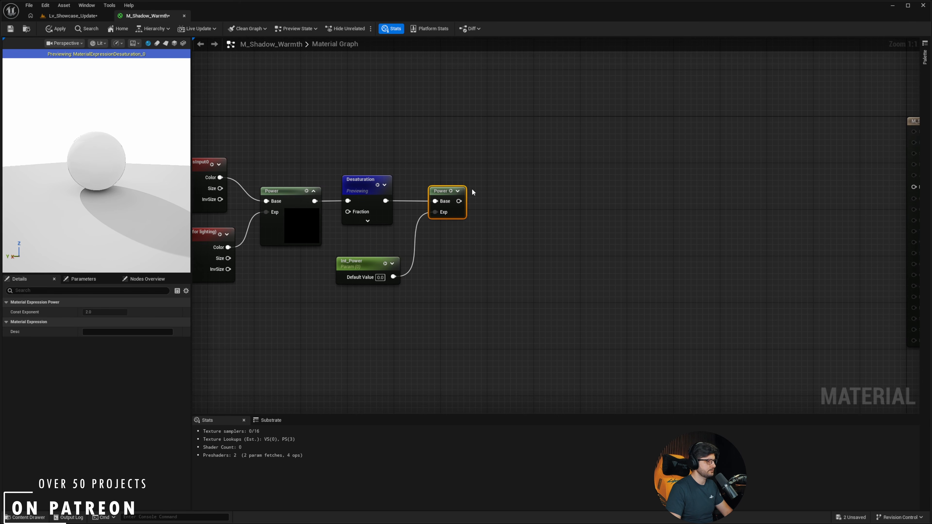
pyautogui.moveTo(459, 201); pyautogui.dragTo(631, 192)
pyautogui.write('*')
pyautogui.press('Return')
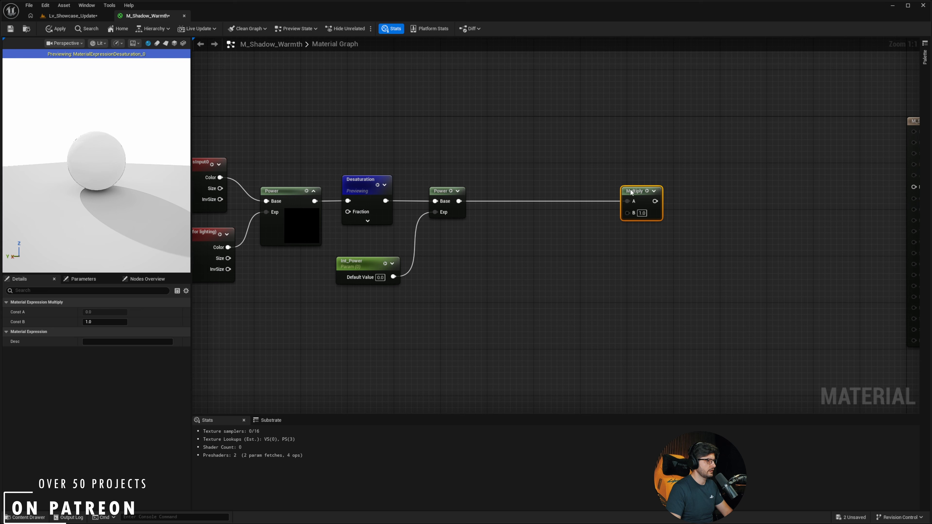
# Branch the second Power node's output into a OneMinus node and feed that into the Base of a new Power node.
pyautogui.moveTo(459, 201); pyautogui.dragTo(484, 247)
pyautogui.write('one')
pyautogui.press('Return')
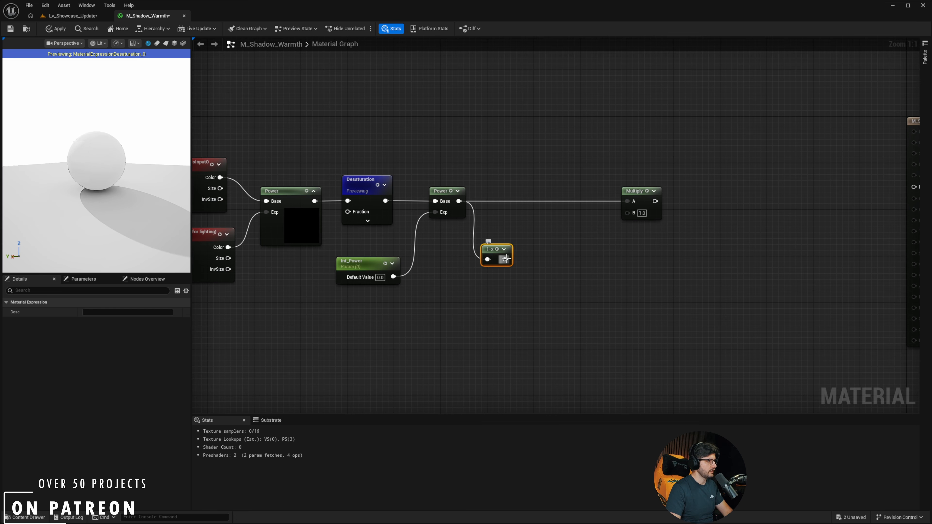
pyautogui.moveTo(506, 260); pyautogui.dragTo(569, 251)
pyautogui.write('power')
pyautogui.press('Return')
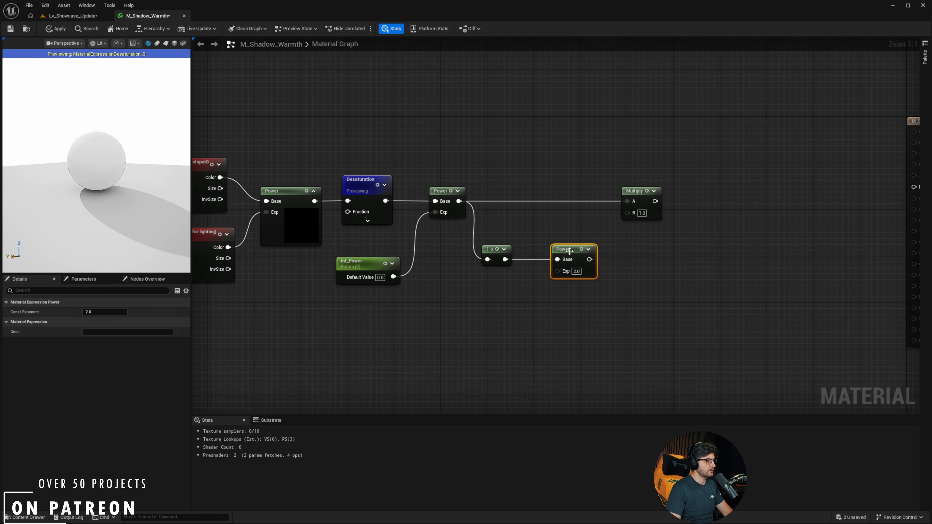
# Create a scalar parameter named Ext_Power for the lower Power node's Exp, and connect that Power's output to Multiply B.
pyautogui.click(472, 303)
pyautogui.write('Ext_')
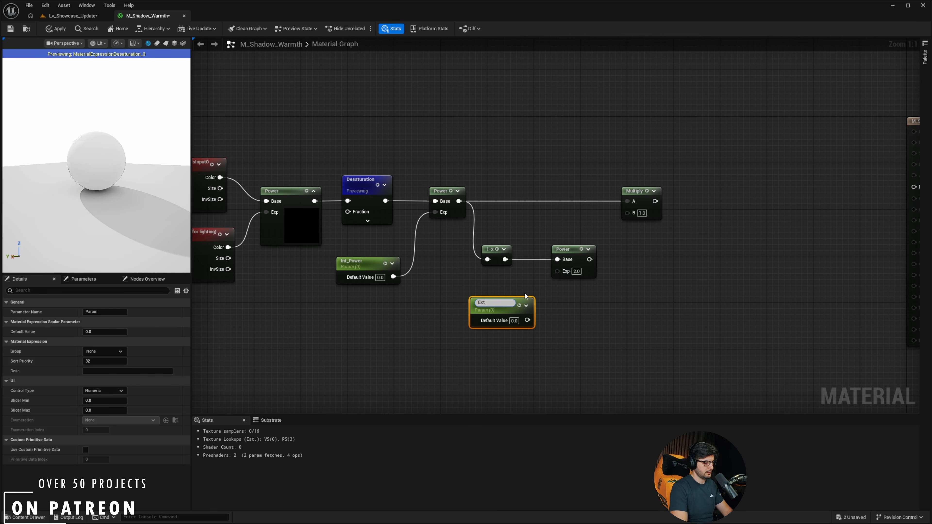
pyautogui.write('Power')
pyautogui.press('Return')
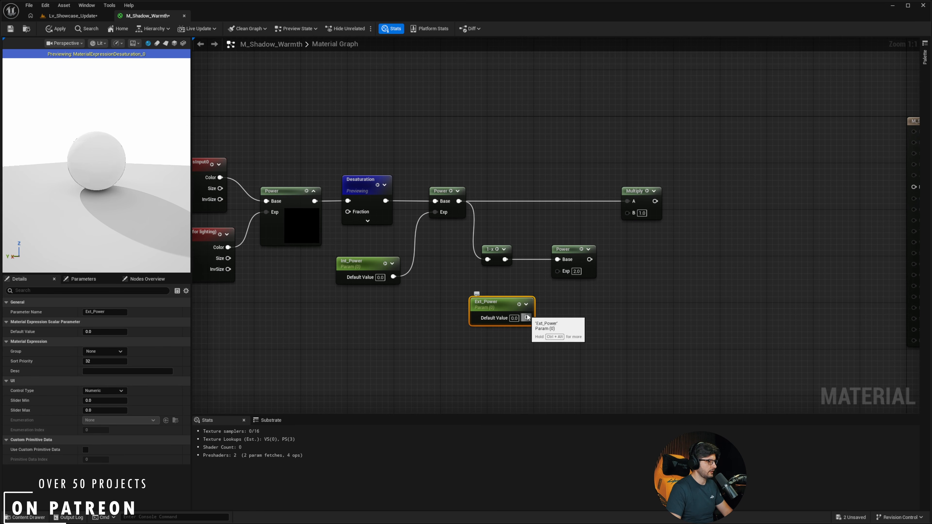
pyautogui.moveTo(527, 318); pyautogui.dragTo(557, 271)
pyautogui.moveTo(558, 271); pyautogui.dragTo(497, 257, button='right')
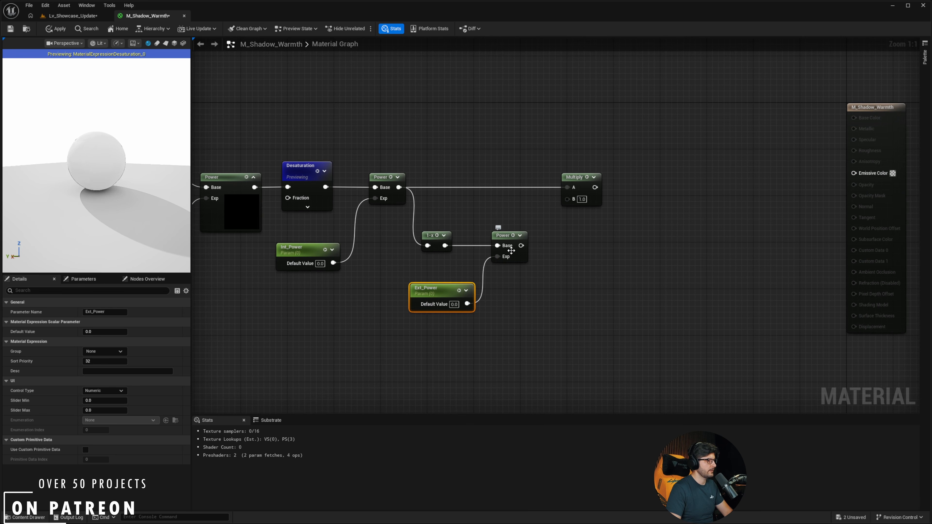
pyautogui.moveTo(521, 245); pyautogui.dragTo(572, 200)
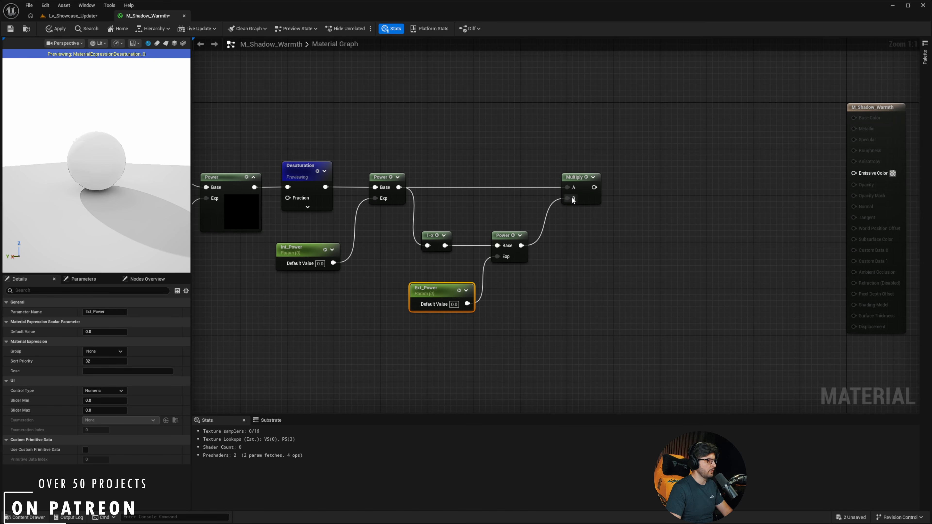
# Review the branched node chain and move the Multiply node slightly closer to the Power nodes.
pyautogui.moveTo(472, 216); pyautogui.dragTo(553, 259, button='right')
pyautogui.scroll(-2, 552, 258)
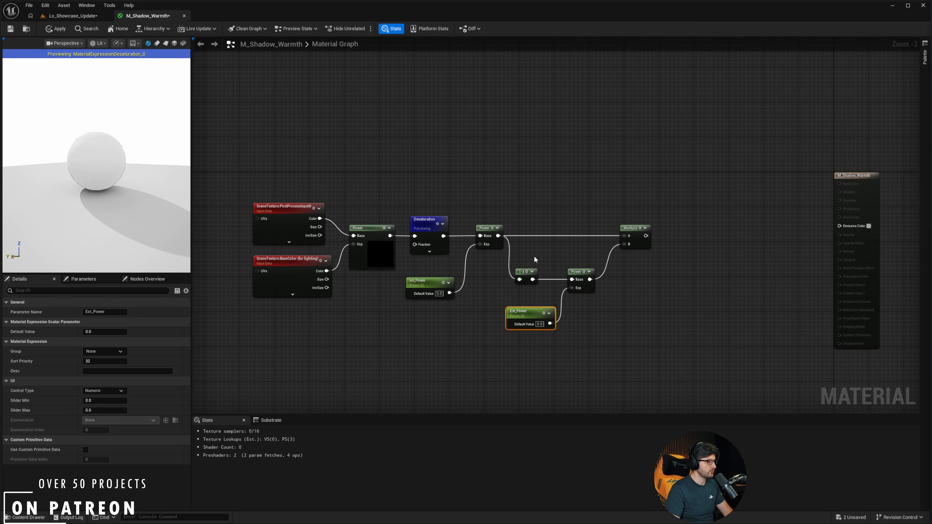
pyautogui.moveTo(638, 195); pyautogui.dragTo(633, 188, button='right')
pyautogui.moveTo(641, 188); pyautogui.dragTo(473, 319)
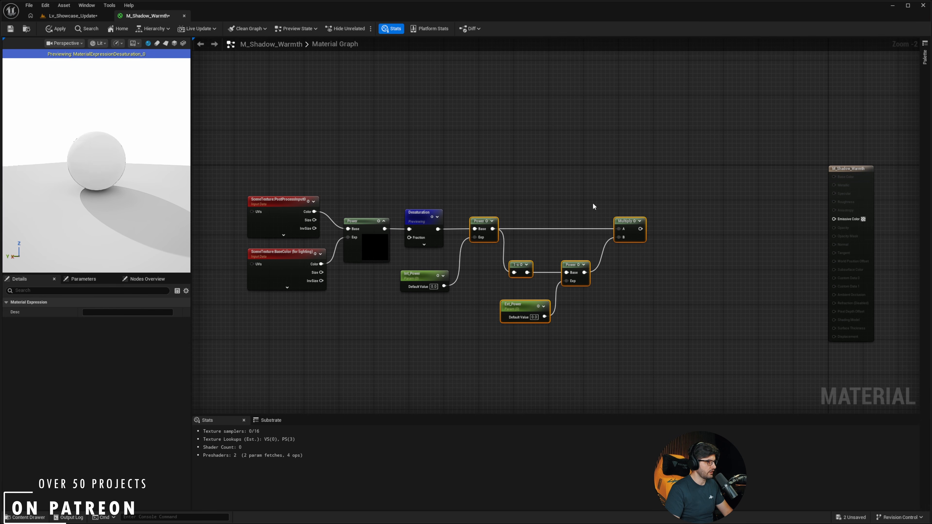
pyautogui.click(583, 185)
pyautogui.scroll(2, 565, 204)
pyautogui.moveTo(588, 211); pyautogui.dragTo(577, 211)
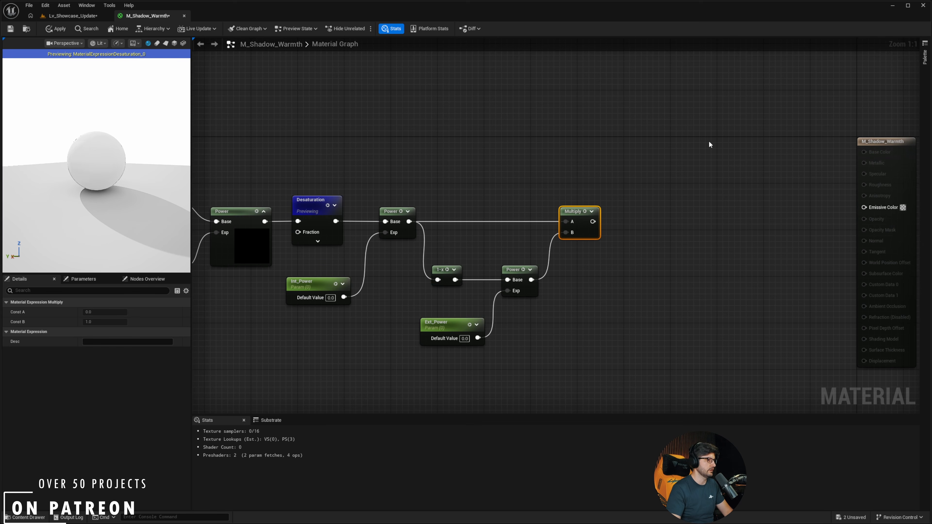
# Add a second Multiply node with the first Multiply's output feeding its A input.
pyautogui.moveTo(649, 147); pyautogui.dragTo(617, 136, button='right')
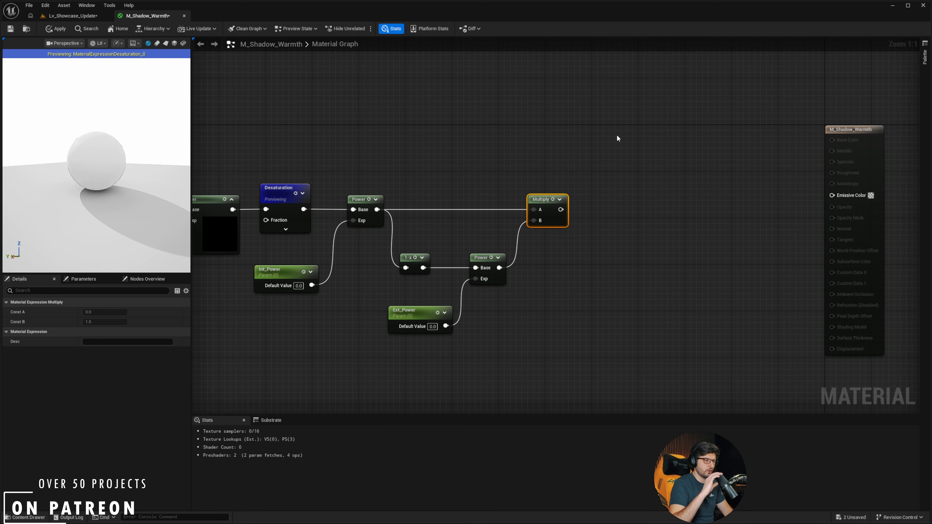
pyautogui.moveTo(634, 142); pyautogui.dragTo(592, 132, button='right')
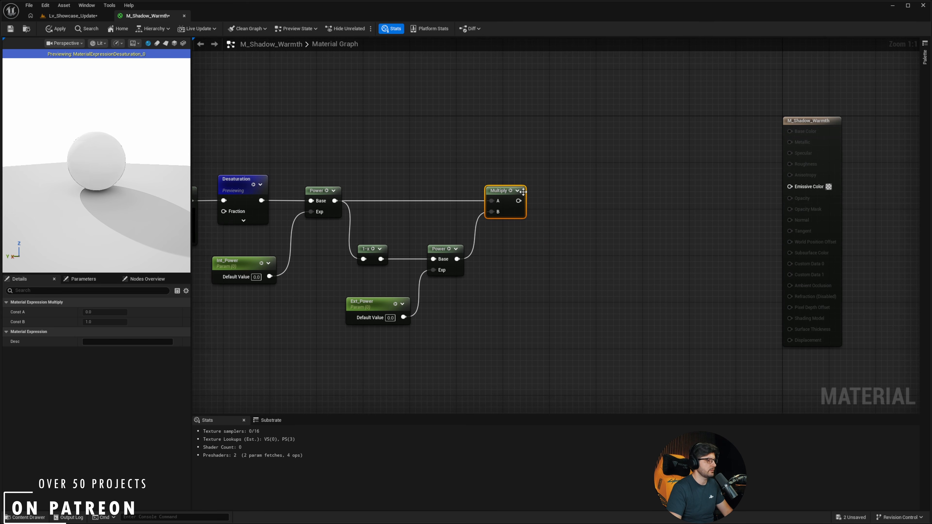
pyautogui.moveTo(521, 200); pyautogui.dragTo(562, 203)
pyautogui.write('mul')
pyautogui.press('Return')
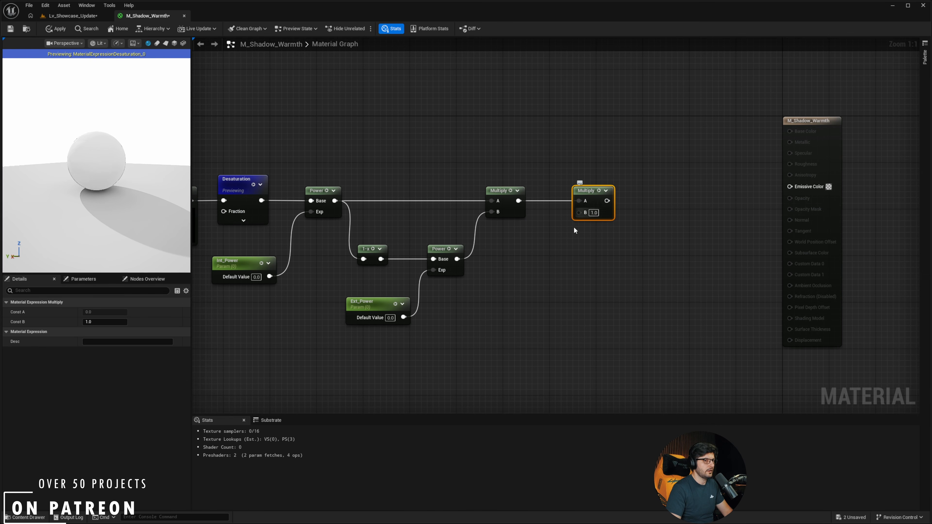
# Create a scalar parameter named Contrast and connect it to the second Multiply node's B input.
pyautogui.click(499, 247)
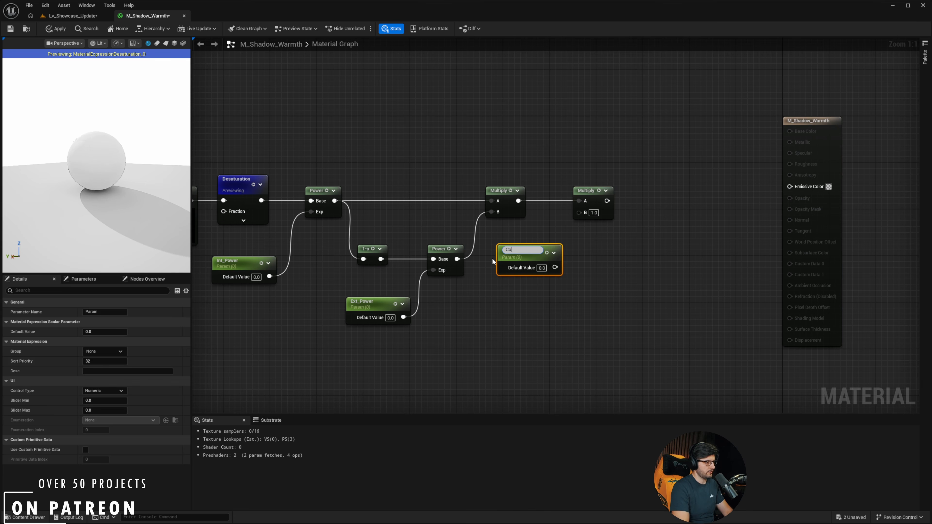
pyautogui.write('Contrast')
pyautogui.press('Return')
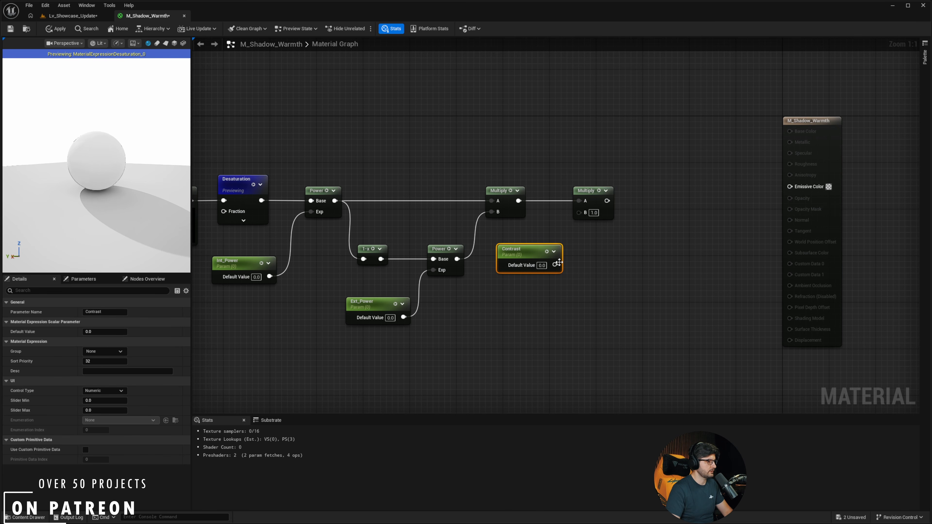
pyautogui.moveTo(555, 264); pyautogui.dragTo(581, 213)
pyautogui.moveTo(602, 235); pyautogui.dragTo(565, 228, button='right')
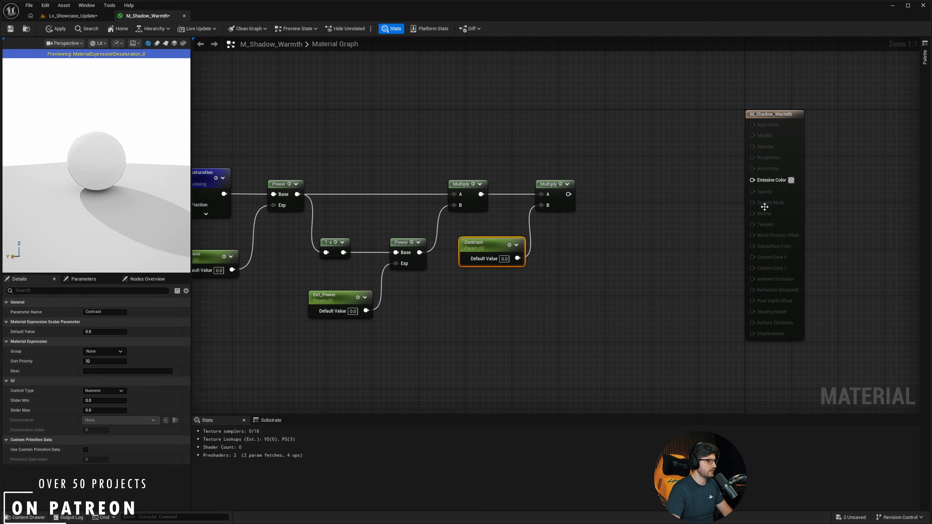
# Move the material output node farther away and add a Power node with the second Multiply's output feeding its Base.
pyautogui.moveTo(765, 207); pyautogui.dragTo(857, 218)
pyautogui.moveTo(569, 193); pyautogui.dragTo(641, 186)
pyautogui.write('power')
pyautogui.press('Return')
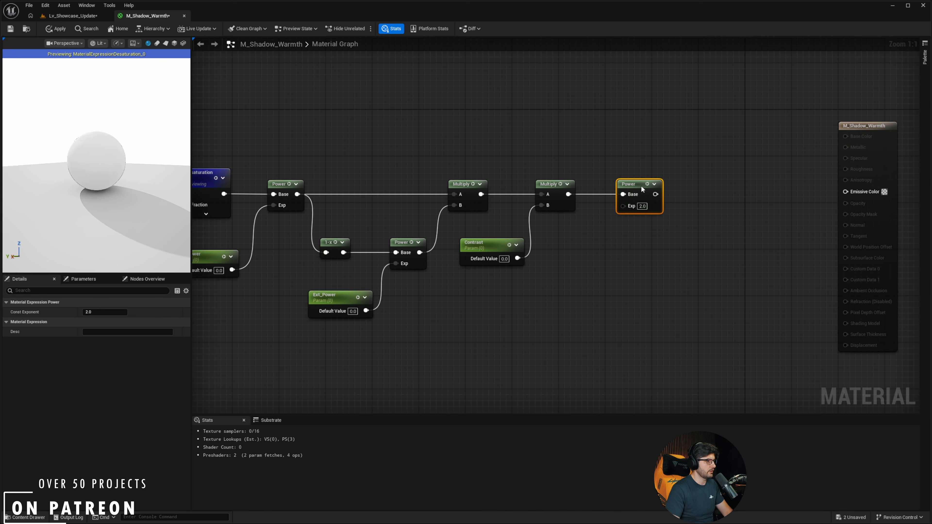
# Create a scalar parameter named Balance and connect it to the newest Power node's Exp.
pyautogui.click(548, 242)
pyautogui.press('BackSpace')
pyautogui.write('Bala')
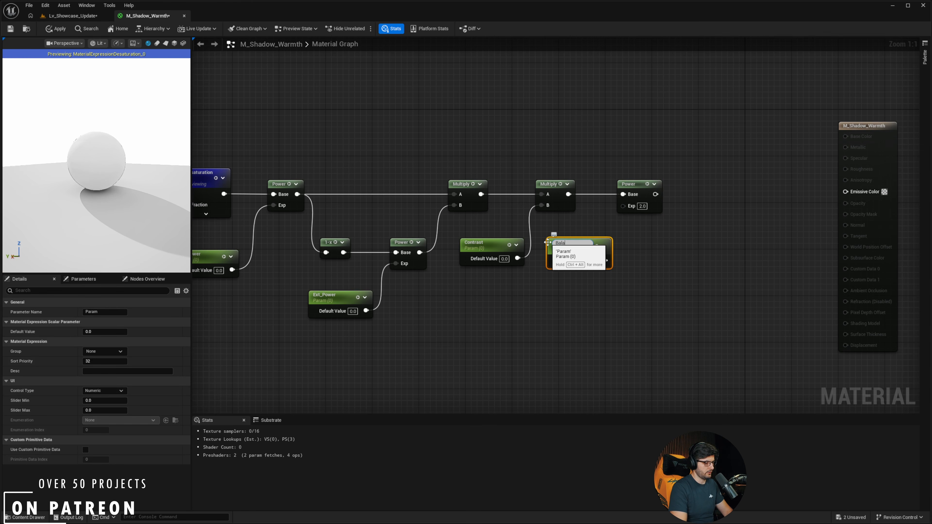
pyautogui.write('nce')
pyautogui.press('Return')
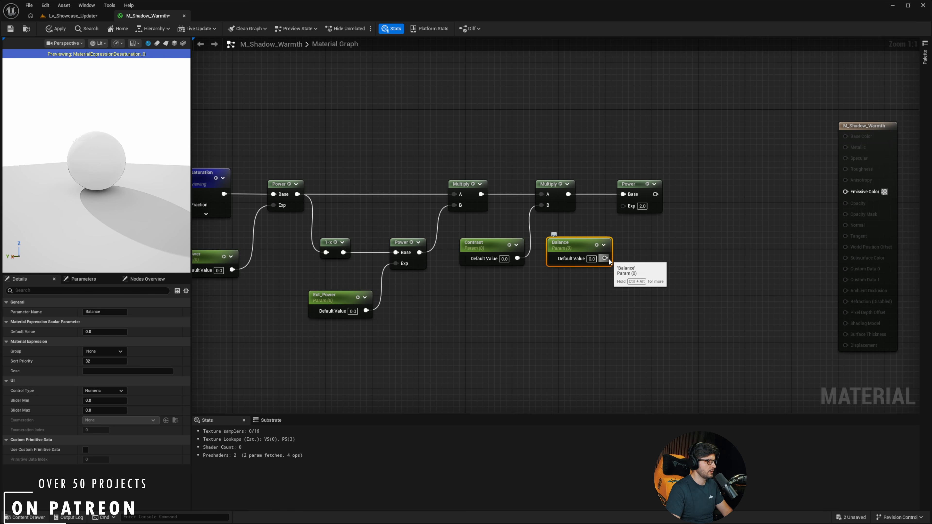
pyautogui.moveTo(604, 258); pyautogui.dragTo(623, 205)
# Add a Saturate node fed by the output of the Balance-driven Power node.
pyautogui.moveTo(620, 188); pyautogui.dragTo(678, 194)
pyautogui.write('*')
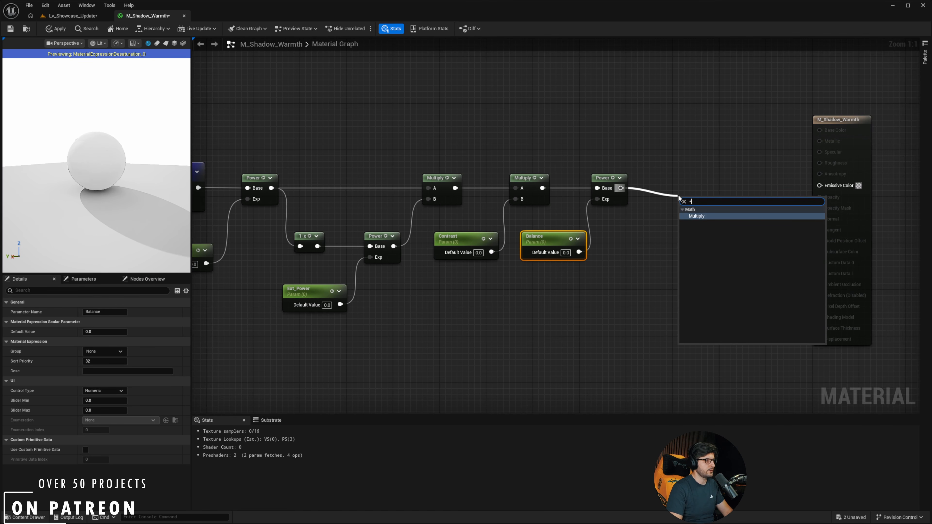
pyautogui.press('BackSpace')
pyautogui.write('satura')
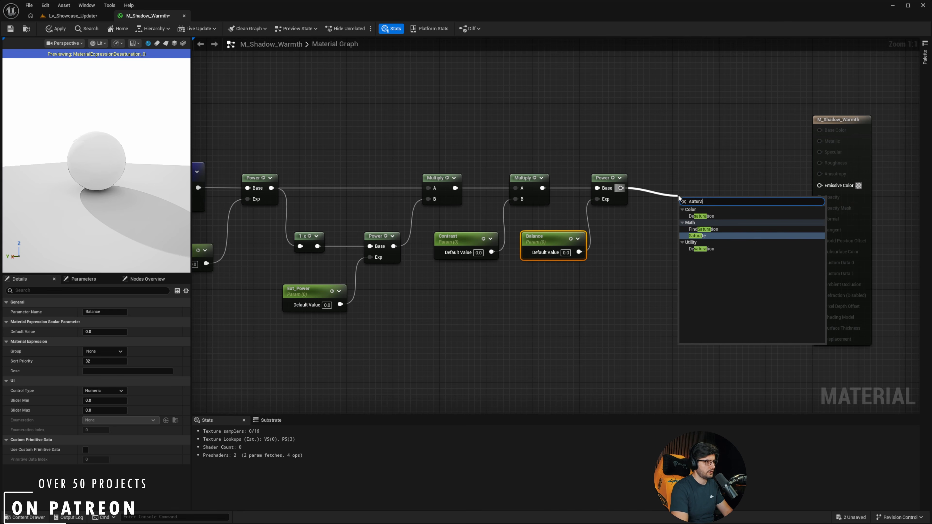
pyautogui.press('Return')
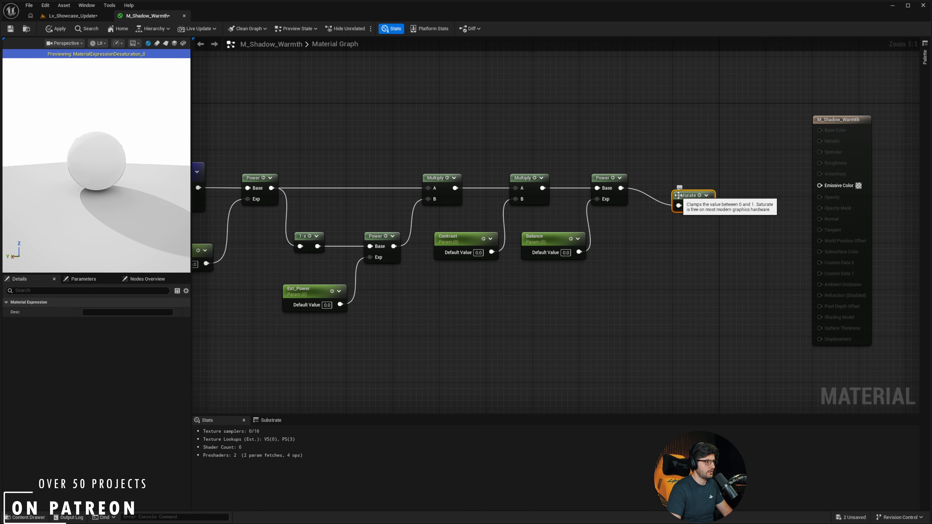
# Align the Saturate node with the chain, feed it into a new Multiply's A, and move the material output node farther away.
pyautogui.moveTo(678, 195); pyautogui.dragTo(757, 182)
pyautogui.write('multiply')
pyautogui.press('Return')
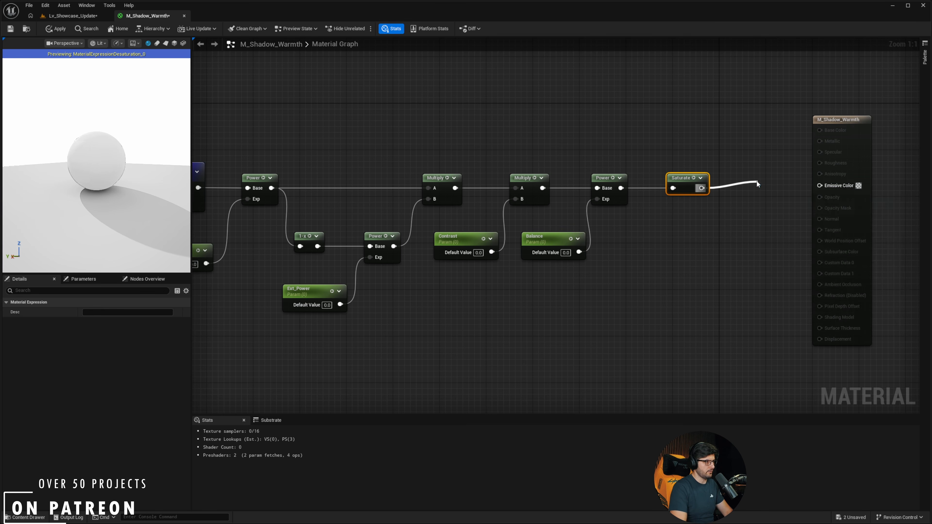
pyautogui.moveTo(753, 179); pyautogui.dragTo(694, 184, button='right')
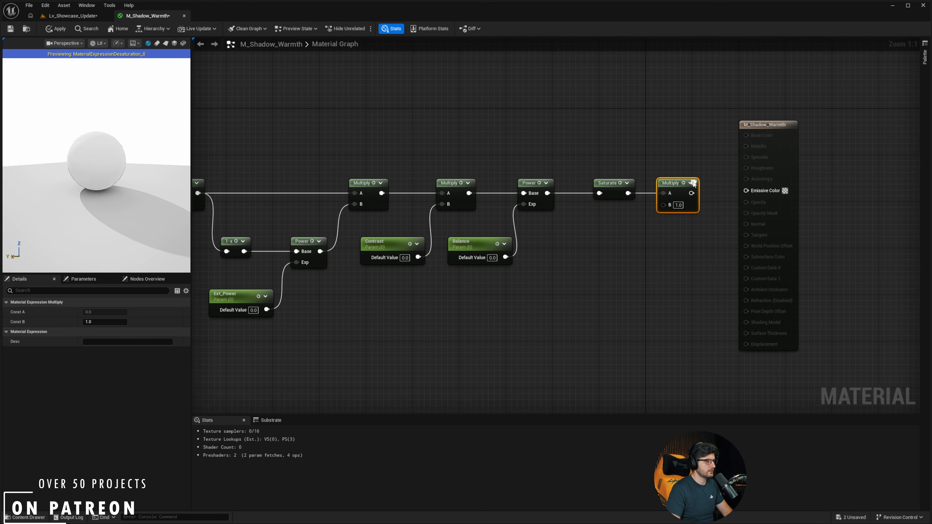
pyautogui.moveTo(778, 181); pyautogui.dragTo(848, 193)
# Create a scalar parameter named Intensity and connect it to the last Multiply node's B input.
pyautogui.click(602, 227)
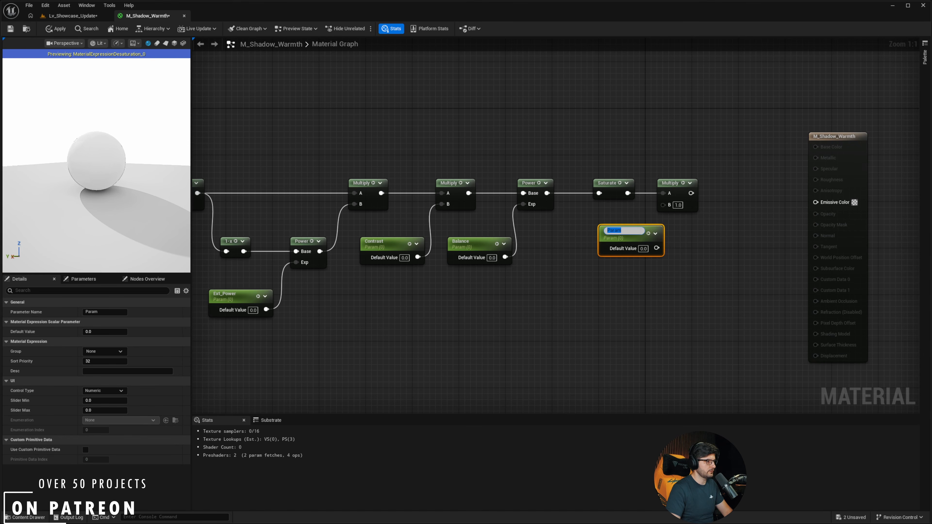
pyautogui.press('BackSpace')
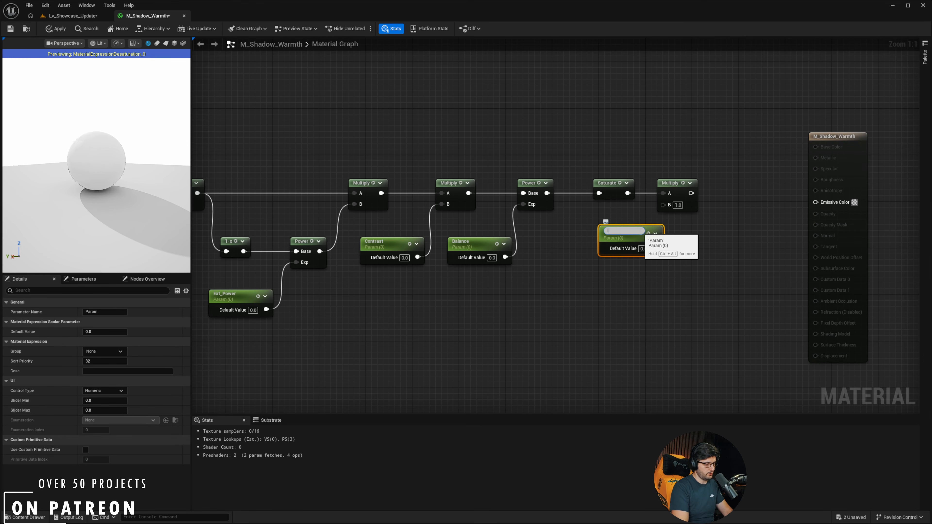
pyautogui.write('Intensity')
pyautogui.press('Return')
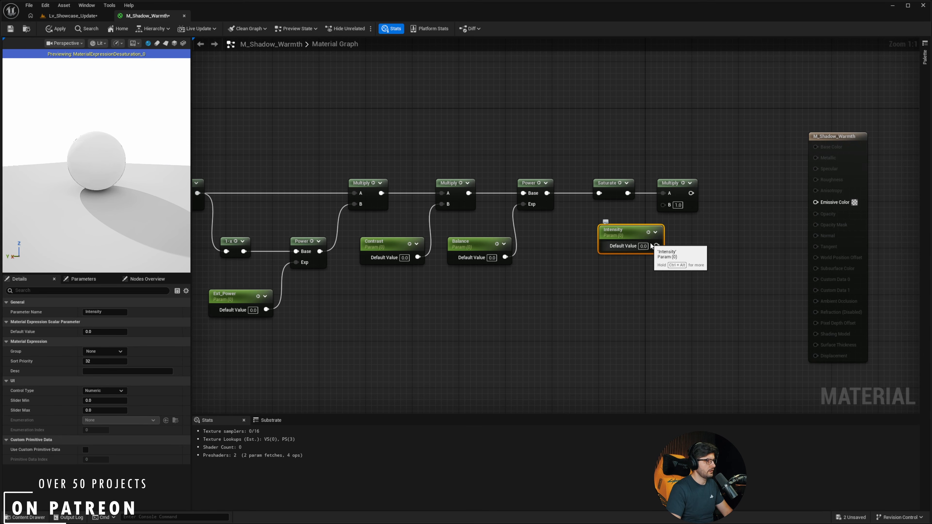
pyautogui.moveTo(668, 209); pyautogui.dragTo(668, 208)
# Move the material output node farther away and add a Linear Interpolate node just above the last Multiply.
pyautogui.moveTo(668, 208); pyautogui.dragTo(534, 222, button='right')
pyautogui.moveTo(718, 178); pyautogui.dragTo(764, 179)
pyautogui.moveTo(561, 127); pyautogui.dragTo(655, 213, button='right')
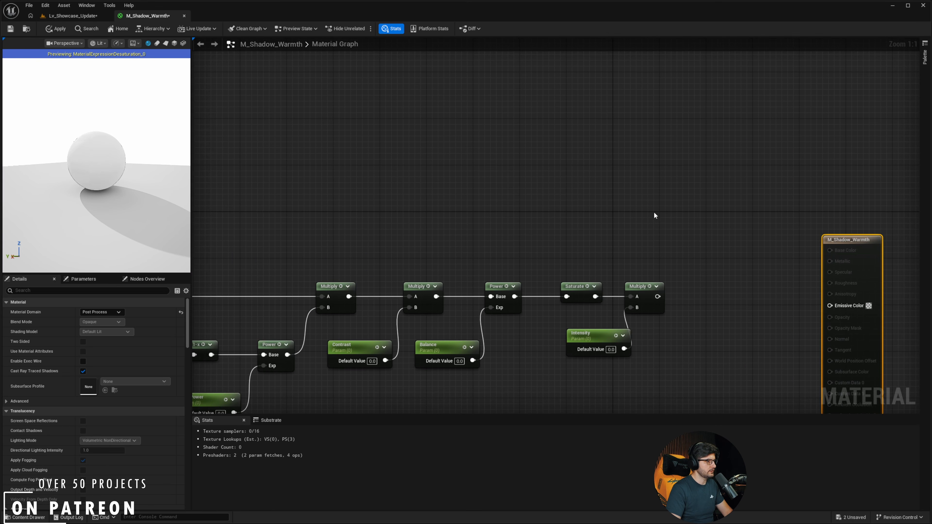
pyautogui.rightClick(654, 214)
pyautogui.write('linear')
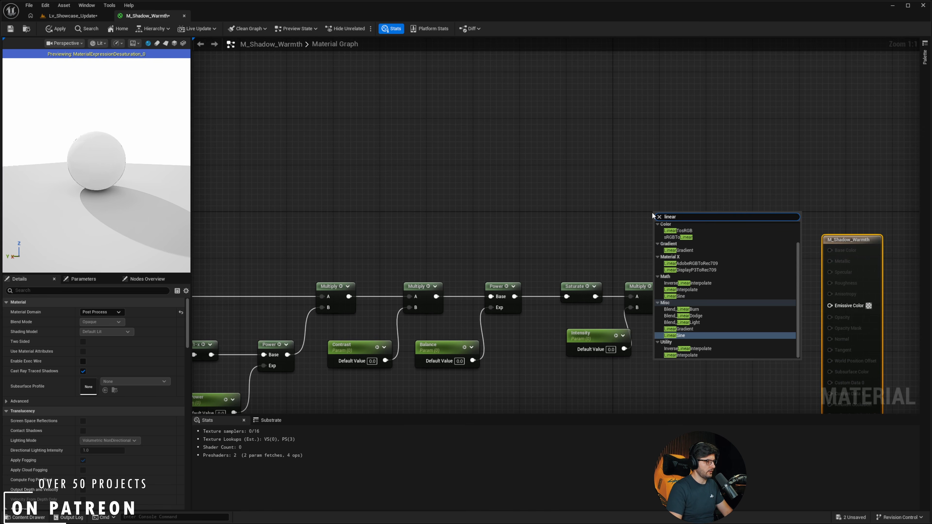
pyautogui.write('inter')
pyautogui.press('Return')
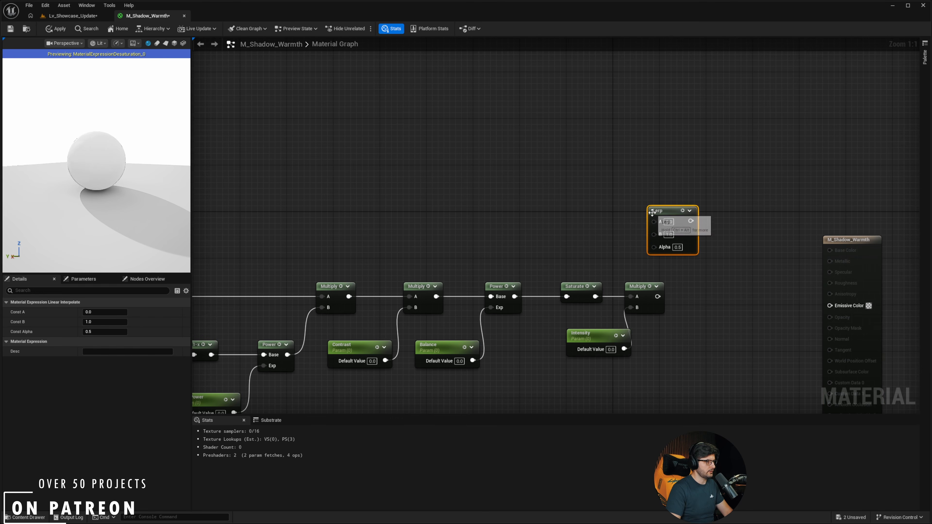
pyautogui.moveTo(667, 232); pyautogui.dragTo(699, 256)
# Connect the last Multiply's output to the Lerp's Alpha and the PostProcessInput0 Color output to the Lerp's A.
pyautogui.click(650, 296)
pyautogui.moveTo(660, 254); pyautogui.dragTo(671, 257, button='right')
pyautogui.scroll(-1, 671, 257)
pyautogui.moveTo(581, 237); pyautogui.dragTo(668, 198, button='right')
pyautogui.scroll(-1, 668, 198)
pyautogui.moveTo(337, 211); pyautogui.dragTo(368, 218, button='right')
pyautogui.scroll(-1, 324, 239)
pyautogui.moveTo(283, 237); pyautogui.dragTo(800, 206)
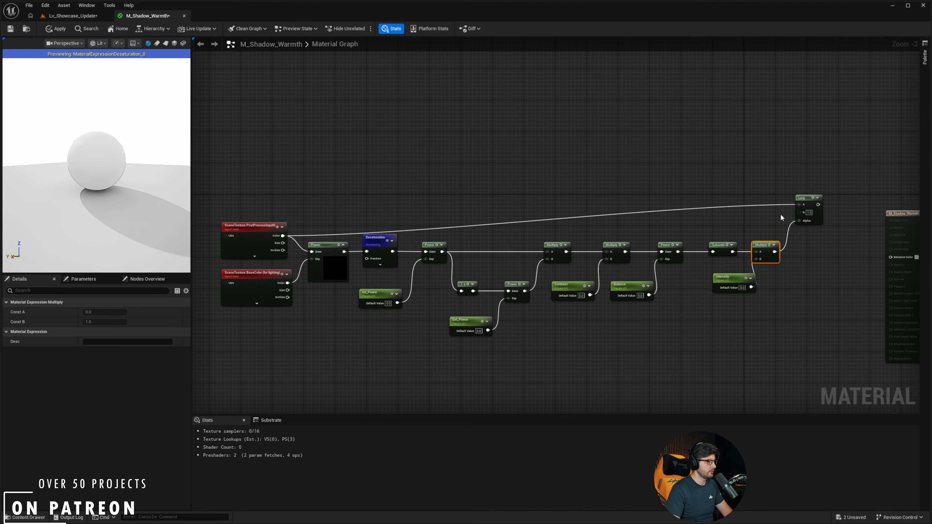
# Add a Blend_Overlay node above the node chain, before the Lerp.
pyautogui.scroll(3, 780, 214)
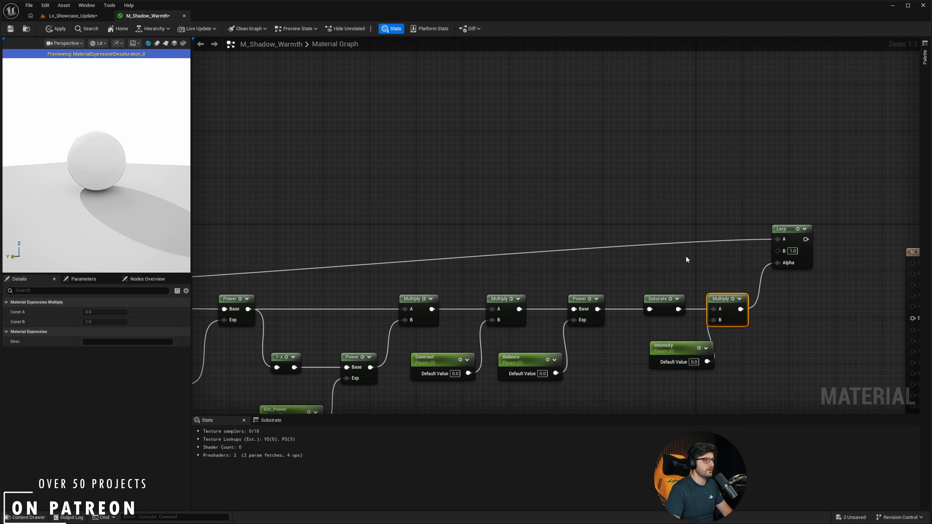
pyautogui.moveTo(686, 255); pyautogui.dragTo(679, 261, button='right')
pyautogui.rightClick(583, 162)
pyautogui.write('blend')
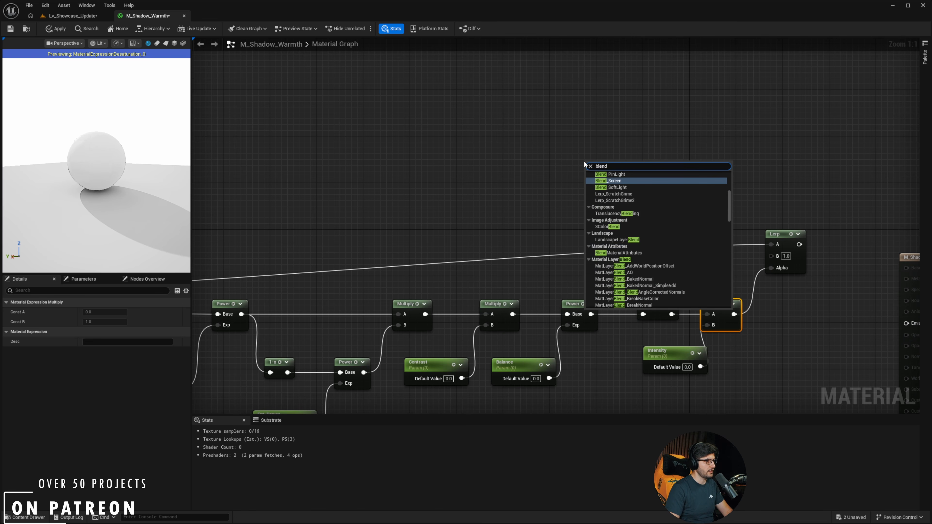
pyautogui.write(' over')
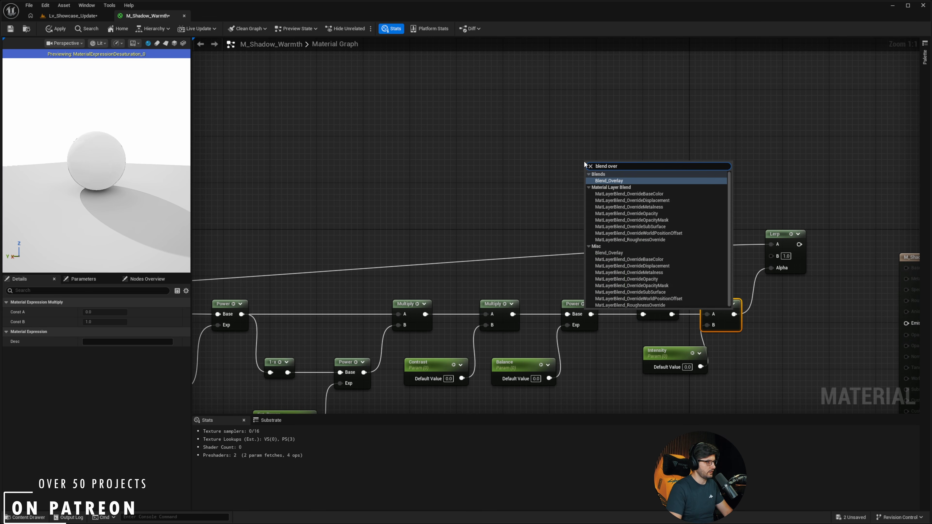
pyautogui.press('Return')
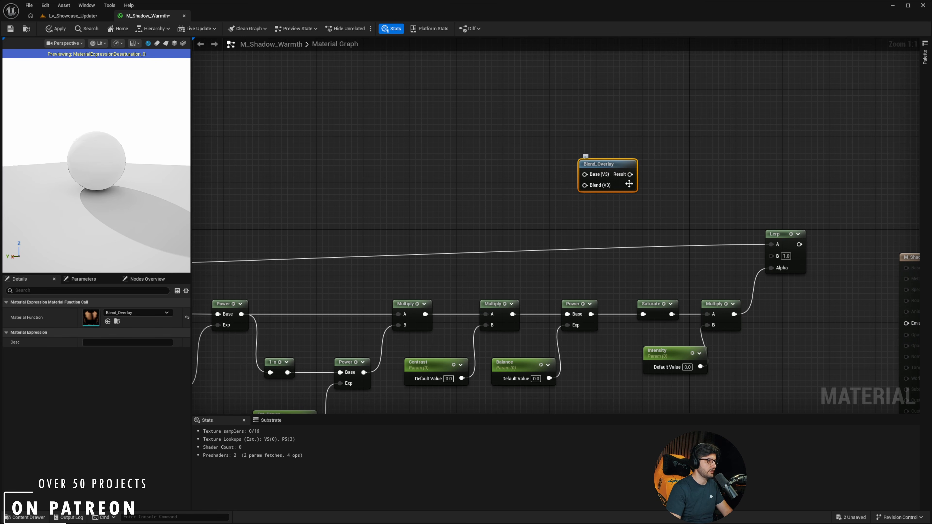
pyautogui.moveTo(612, 176); pyautogui.dragTo(647, 178)
pyautogui.click(602, 154)
# Add a Component Mask node fed by the PostProcessInput0 Color output, placed above the chain.
pyautogui.moveTo(550, 156); pyautogui.dragTo(671, 146, button='right')
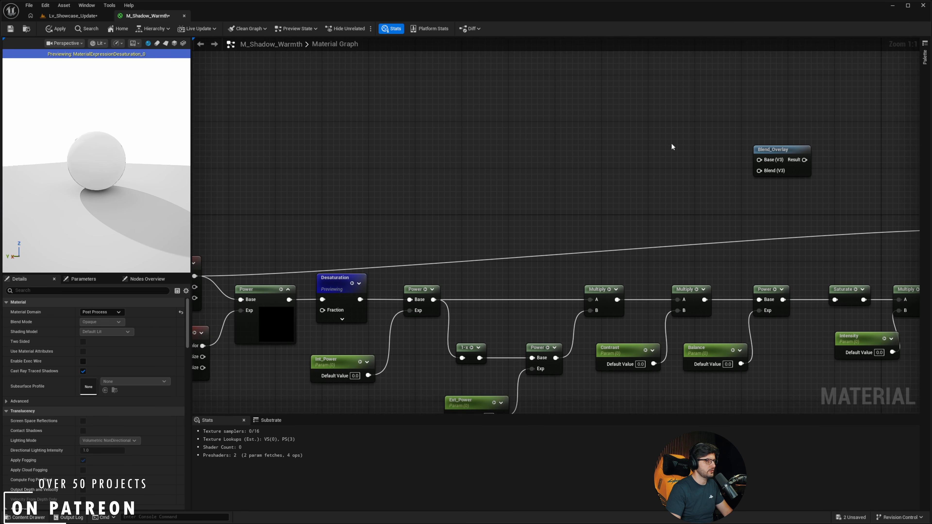
pyautogui.moveTo(243, 264); pyautogui.dragTo(292, 257, button='right')
pyautogui.moveTo(253, 265); pyautogui.dragTo(484, 111)
pyautogui.write('mask')
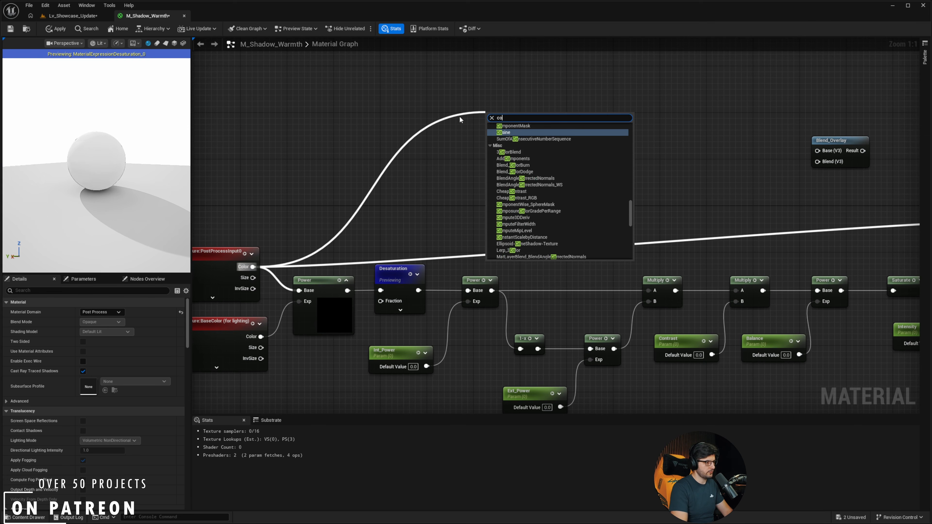
pyautogui.press('Return')
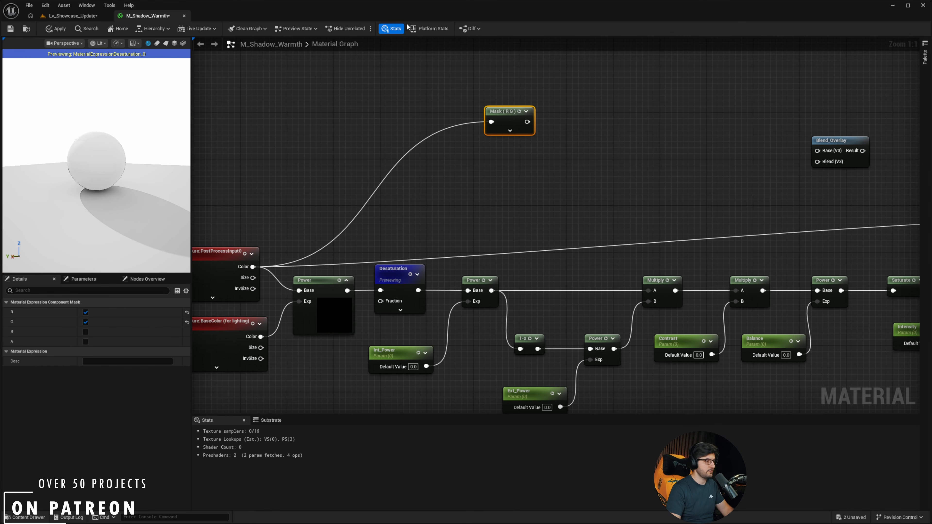
# Connect PostProcessInput0 Color to Blend_Overlay's Base, its Result to the Lerp's B, and the Lerp's output to Emissive Color.
pyautogui.moveTo(253, 266); pyautogui.dragTo(827, 154)
pyautogui.moveTo(809, 181); pyautogui.dragTo(646, 180, button='right')
pyautogui.moveTo(669, 180); pyautogui.dragTo(827, 262)
pyautogui.moveTo(856, 255); pyautogui.dragTo(784, 242, button='right')
pyautogui.moveTo(782, 237); pyautogui.dragTo(891, 316)
pyautogui.moveTo(892, 316); pyautogui.dragTo(876, 281, button='right')
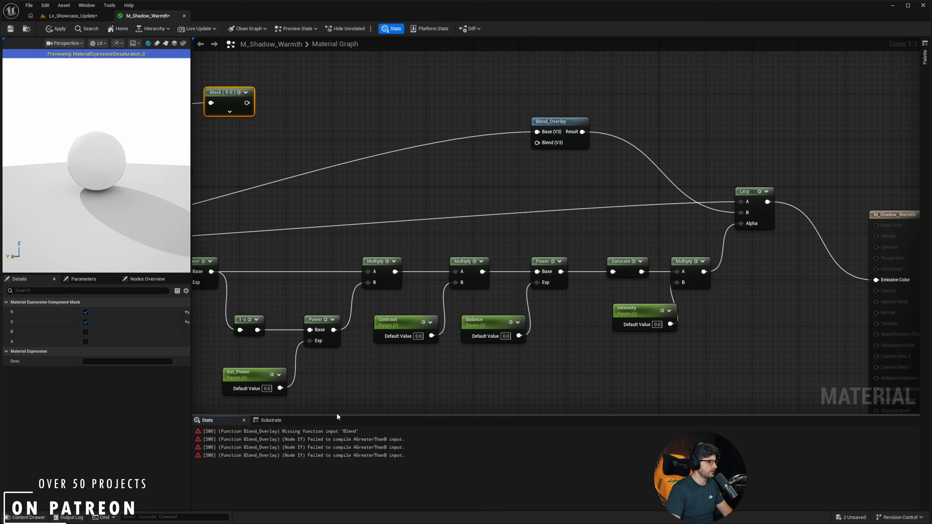
# Add a three-component constant vector between the mask and Blend_Overlay, with X set to 1 and Y to 0.208.
pyautogui.moveTo(476, 132); pyautogui.dragTo(559, 174, button='right')
pyautogui.click(650, 198)
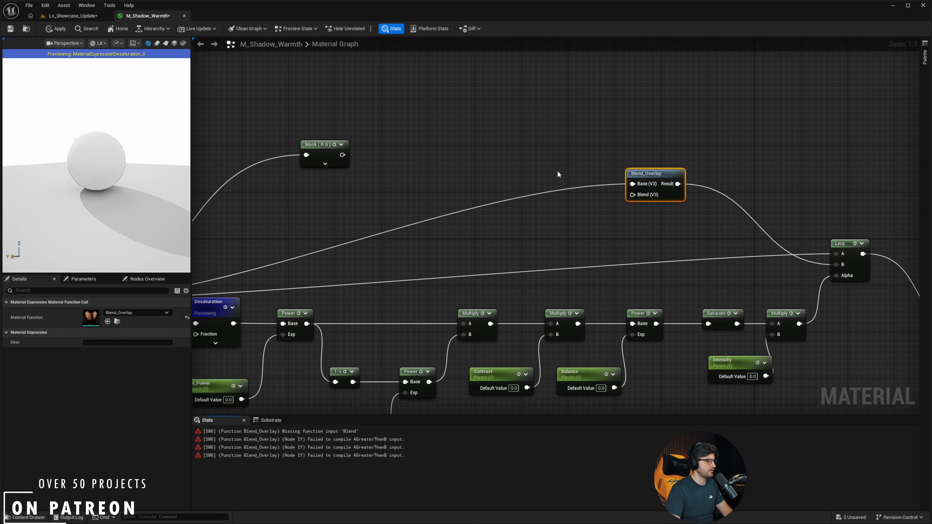
pyautogui.click(464, 154)
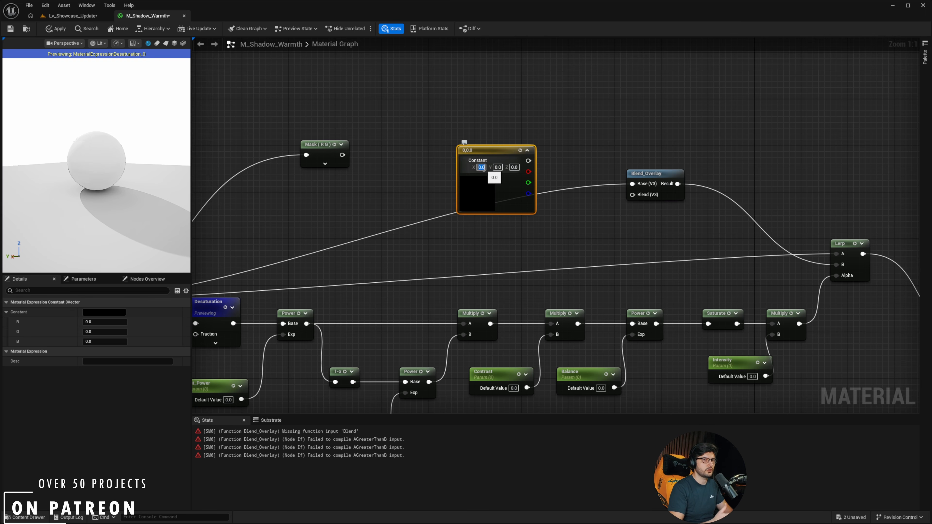
pyautogui.write('1')
pyautogui.press('Return')
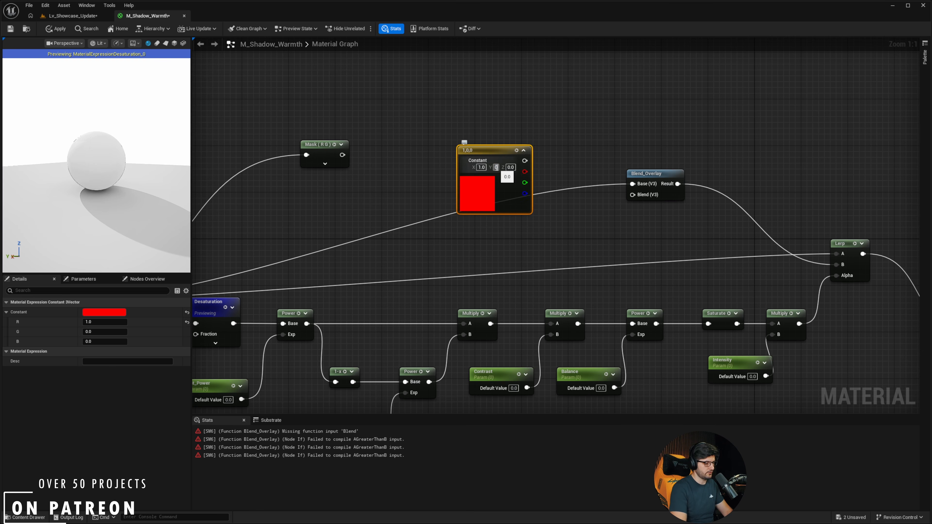
pyautogui.click(496, 167)
pyautogui.write('0.208')
pyautogui.press('Return')
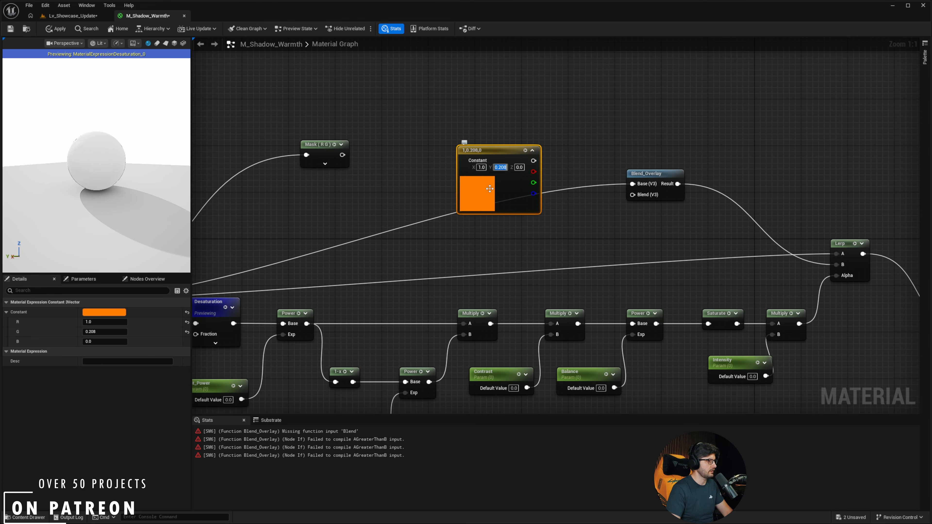
# Connect the orange constant vector to Blend_Overlay's Blend input and place it below the Base wire.
pyautogui.moveTo(490, 189); pyautogui.dragTo(486, 167)
pyautogui.moveTo(525, 131); pyautogui.dragTo(632, 195)
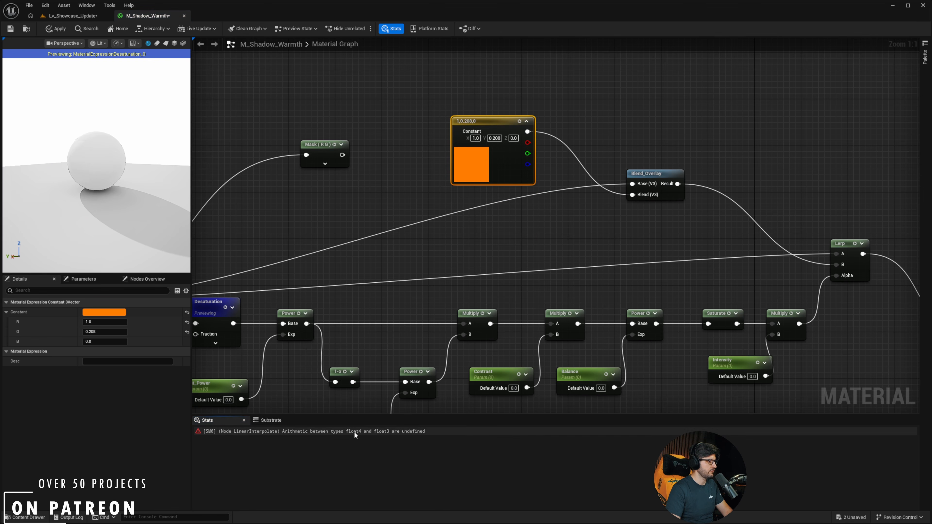
pyautogui.moveTo(512, 170); pyautogui.dragTo(560, 257)
pyautogui.moveTo(760, 200); pyautogui.dragTo(699, 181, button='right')
pyautogui.moveTo(445, 141); pyautogui.dragTo(480, 159, button='right')
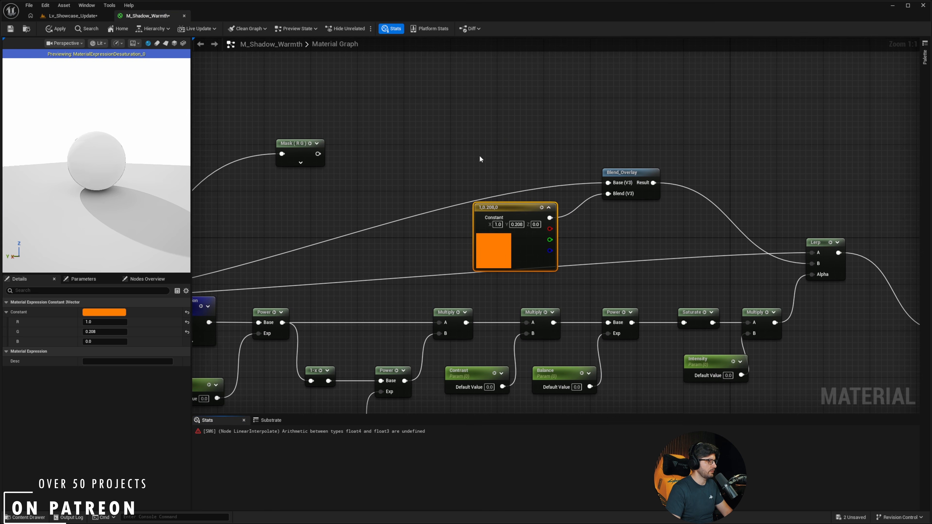
# Enable the mask's B channel, connect the mask to Blend_Overlay's Base, and align the overlay and colour nodes.
pyautogui.click(310, 159)
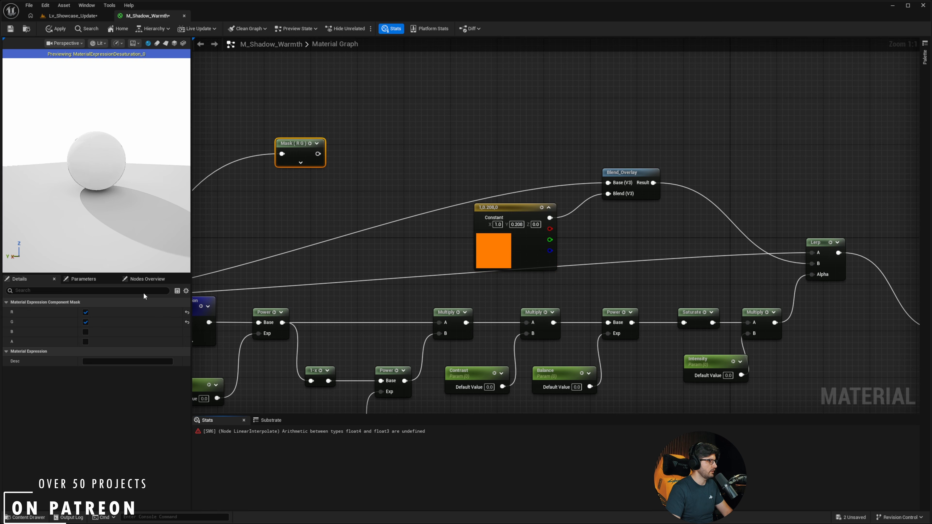
pyautogui.click(85, 332)
pyautogui.moveTo(293, 148); pyautogui.dragTo(608, 183)
pyautogui.moveTo(525, 234); pyautogui.dragTo(489, 230)
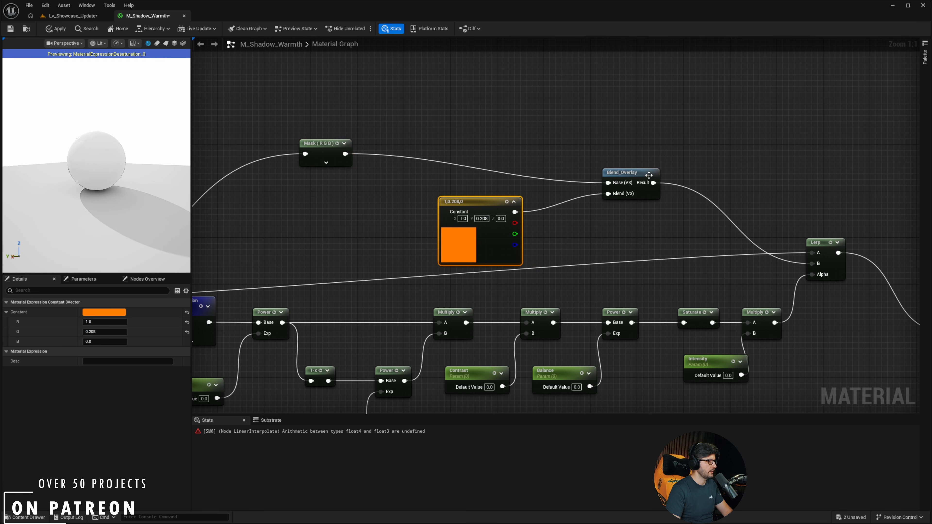
pyautogui.moveTo(649, 175); pyautogui.dragTo(649, 146)
pyautogui.moveTo(492, 233); pyautogui.dragTo(480, 227)
# Add an Append node fed by Blend_Overlay's Result and place it just below the overlay node.
pyautogui.moveTo(653, 154); pyautogui.dragTo(699, 168)
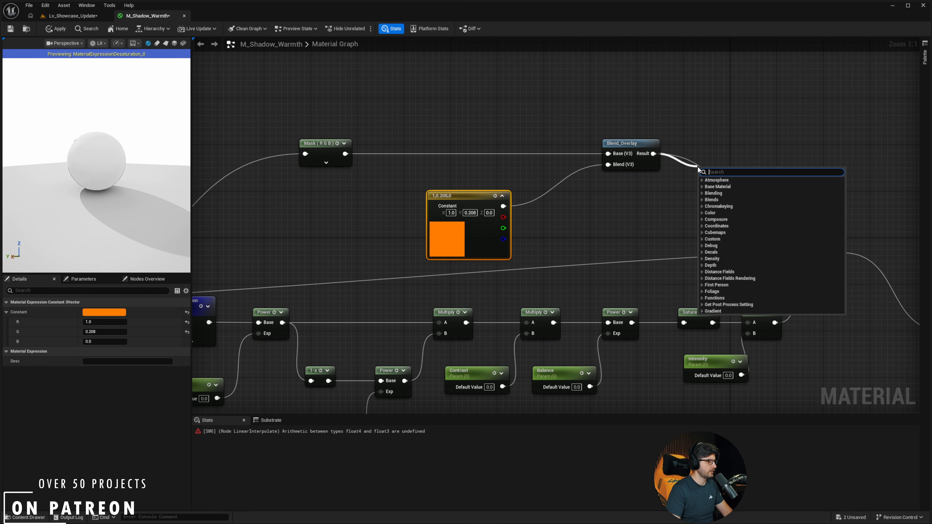
pyautogui.write('appen')
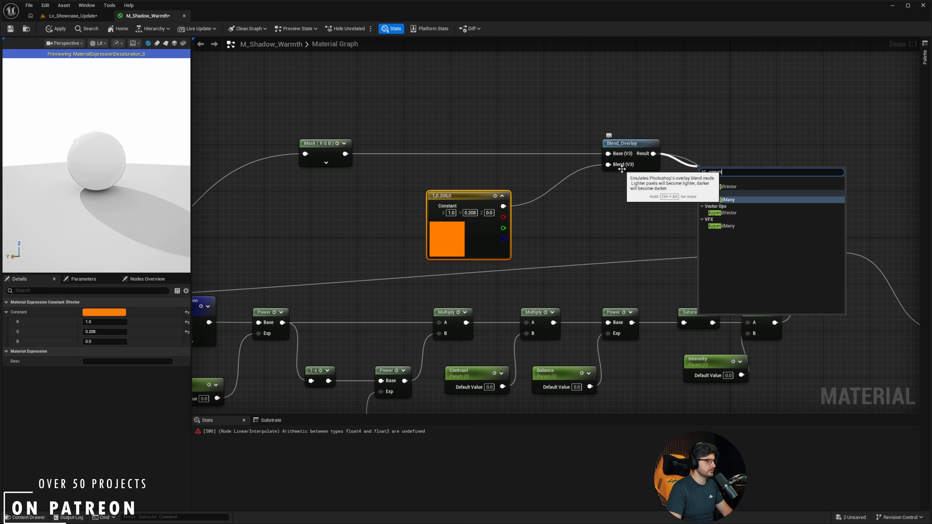
pyautogui.press('Down')
pyautogui.press('Up')
pyautogui.press('Down')
pyautogui.press('Return')
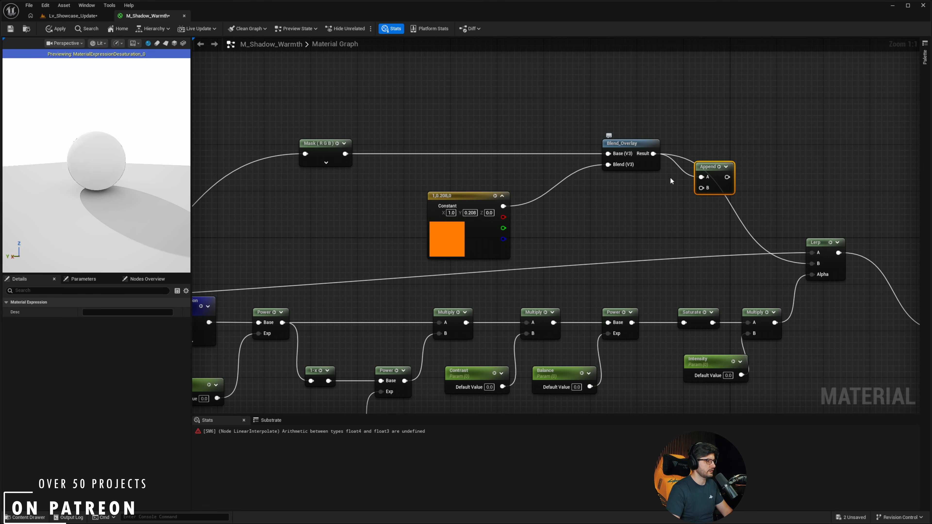
pyautogui.moveTo(701, 186); pyautogui.dragTo(664, 181, button='right')
pyautogui.moveTo(677, 183); pyautogui.dragTo(648, 206)
pyautogui.moveTo(458, 170); pyautogui.dragTo(559, 174, button='right')
pyautogui.click(689, 148)
pyautogui.moveTo(683, 168); pyautogui.dragTo(566, 164, button='right')
pyautogui.rightClick(660, 118)
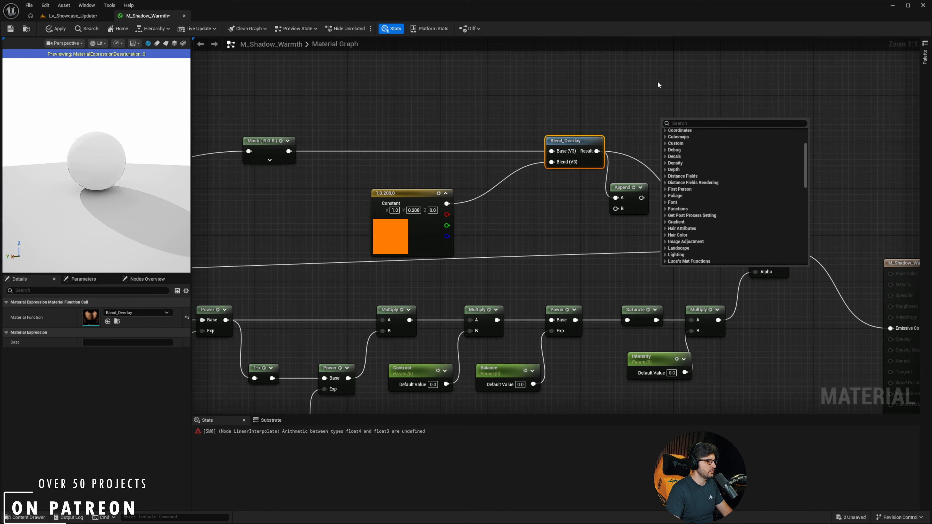
pyautogui.click(658, 85)
pyautogui.click(777, 250)
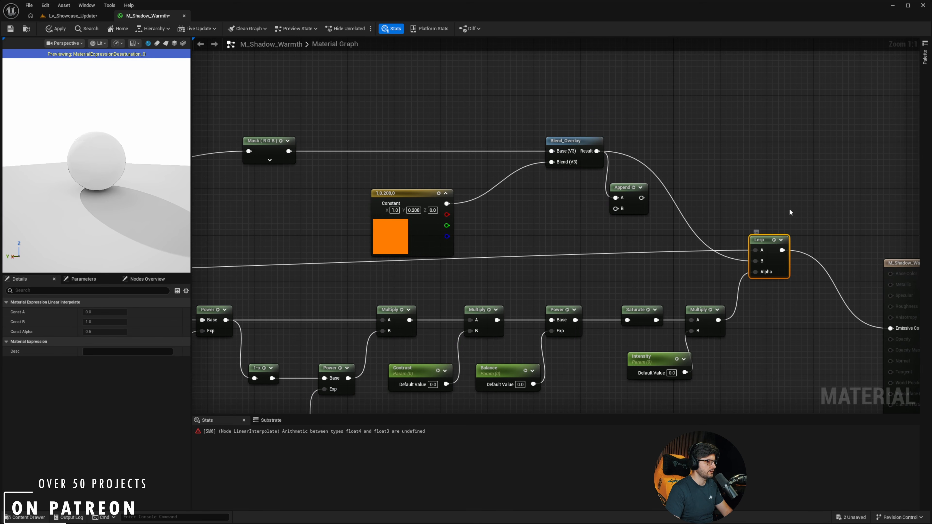
pyautogui.moveTo(717, 247); pyautogui.dragTo(645, 213, button='right')
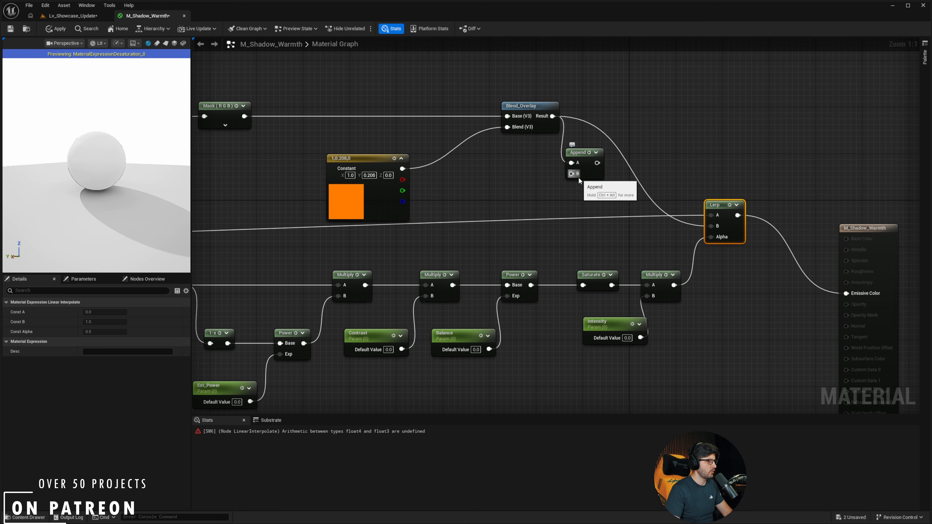
# Add a scalar Constant node, connect it to Append's B, and route Append's output into the Lerp's B.
pyautogui.press('1')
pyautogui.click(493, 175)
pyautogui.moveTo(532, 187); pyautogui.dragTo(717, 226)
pyautogui.click(538, 106)
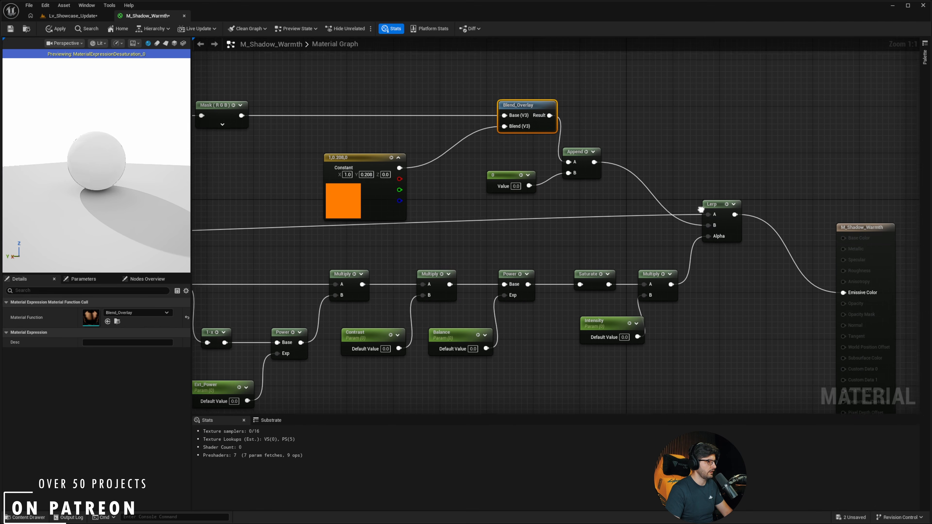
# Apply the changes to the M_Shadow_Warmth material.
pyautogui.scroll(-2, 802, 173)
pyautogui.scroll(-1, 668, 149)
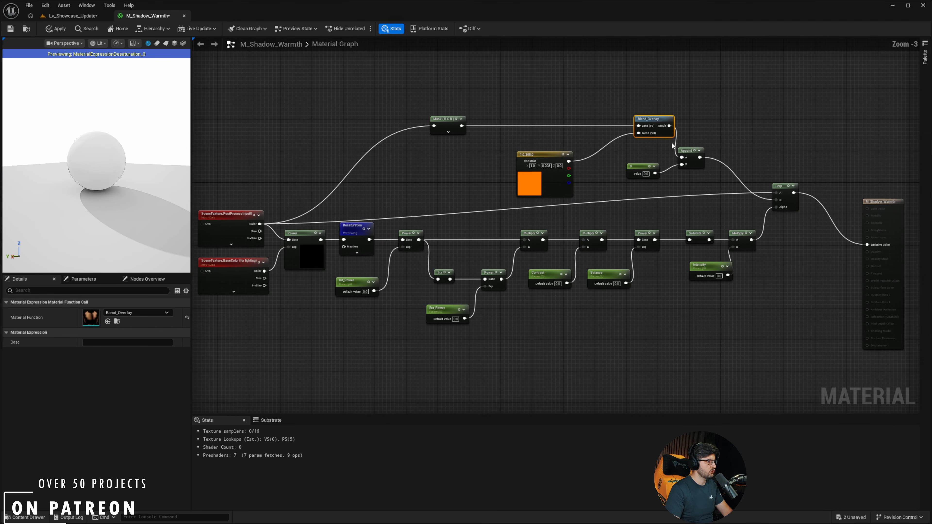
pyautogui.moveTo(820, 91); pyautogui.dragTo(235, 354)
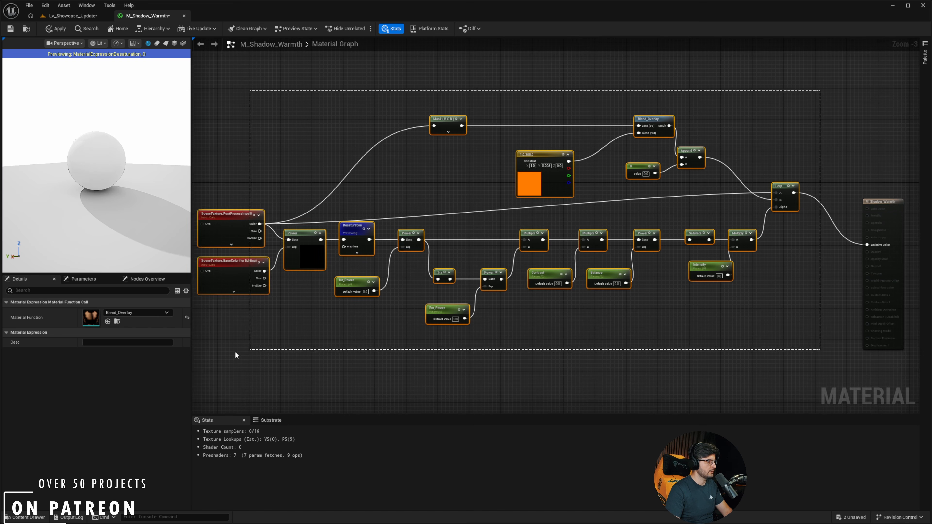
pyautogui.click(55, 29)
pyautogui.moveTo(379, 72); pyautogui.dragTo(414, 82, button='right')
pyautogui.moveTo(505, 129); pyautogui.dragTo(472, 105, button='right')
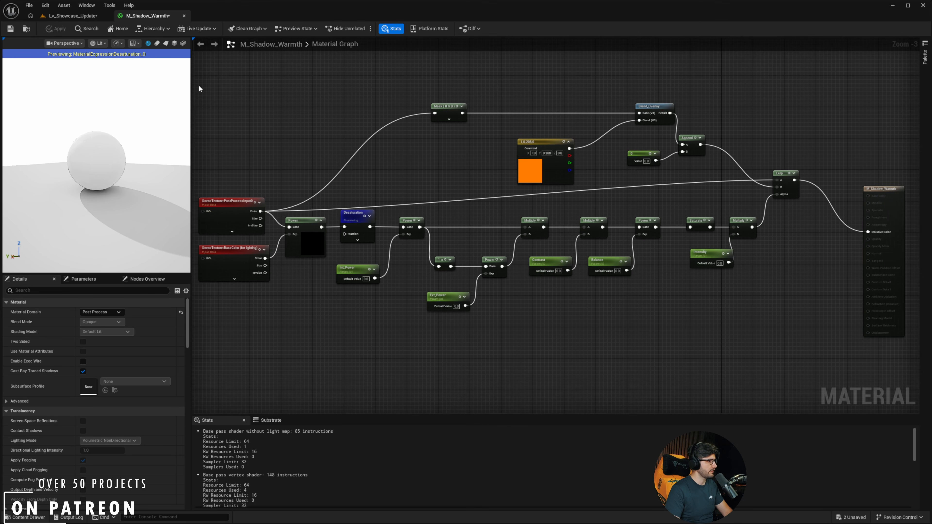
# Switch to the Lv_Showcase_Update level and create a material instance from M_Shadow_Warmth in the Tutorial folder.
pyautogui.click(85, 17)
pyautogui.moveTo(406, 155)
pyautogui.mouseDown(button='right')
pyautogui.moveTo(402, 136)
pyautogui.moveTo(406, 172)
pyautogui.mouseUp(button='right')
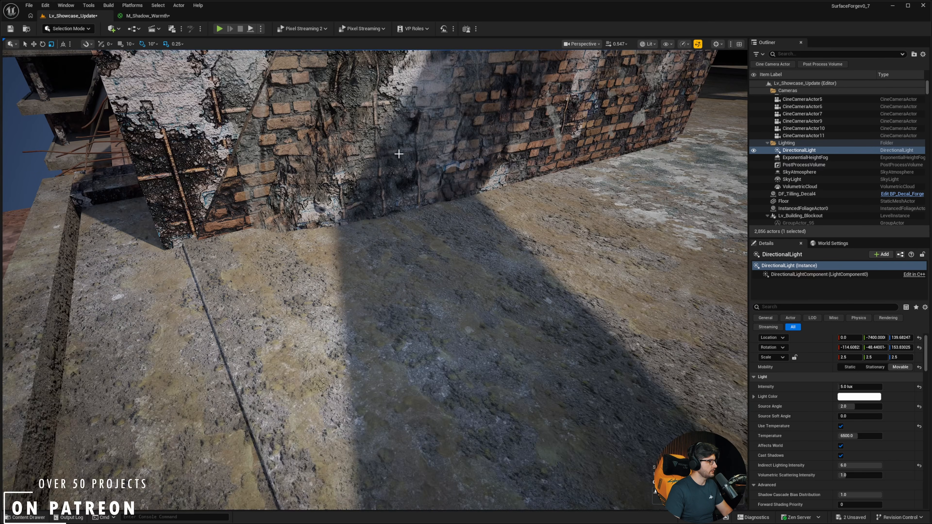
pyautogui.hotkey('ctrl', 'space')
pyautogui.click(305, 398)
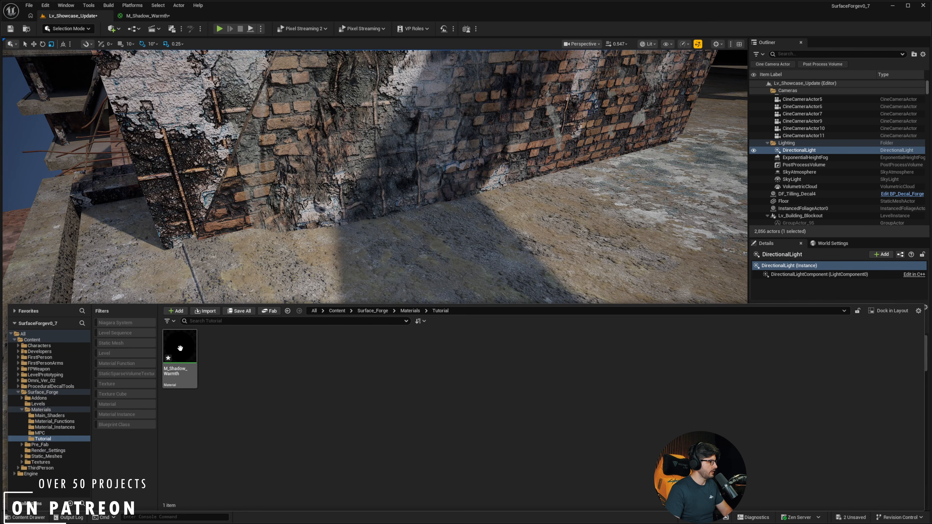
pyautogui.rightClick(180, 348)
pyautogui.click(220, 132)
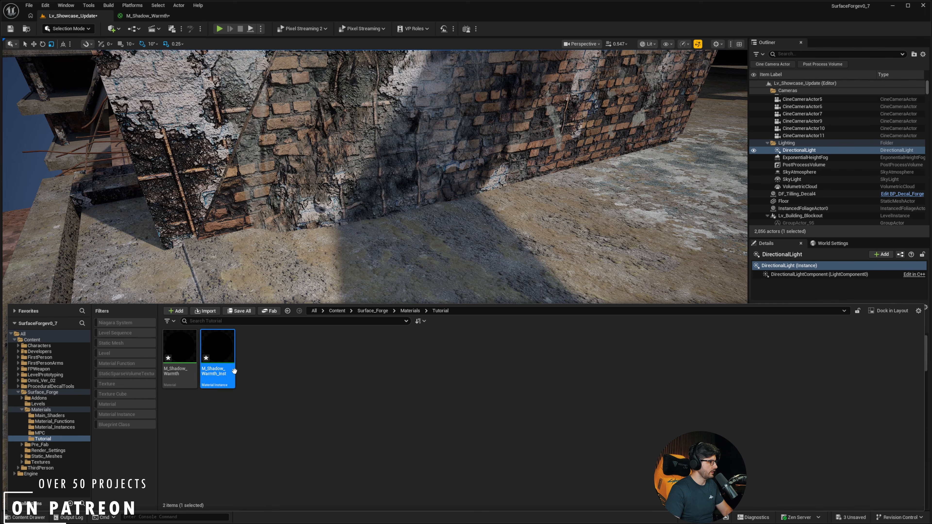
# Select the PostProcessVolume in the level and check its Infinite Extent (Unbound) setting.
pyautogui.moveTo(343, 216); pyautogui.dragTo(349, 231, button='right')
pyautogui.click(803, 165)
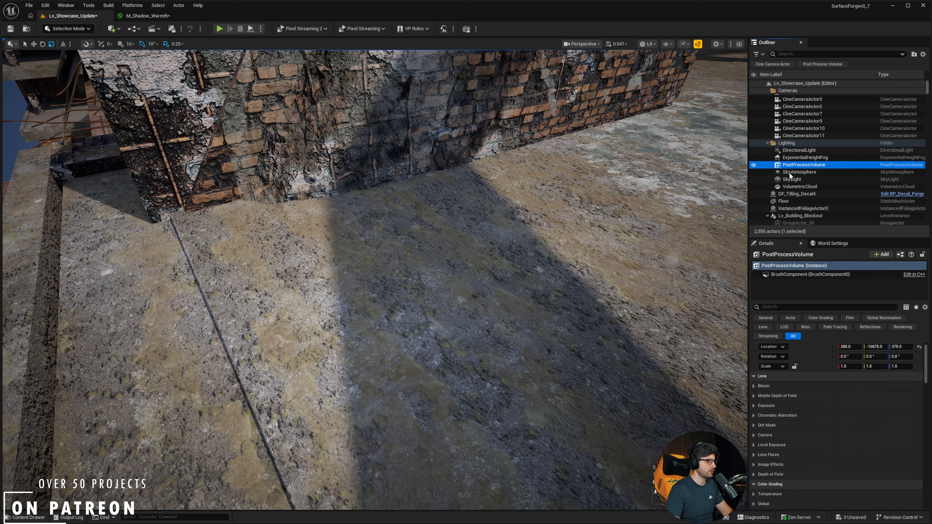
pyautogui.scroll(-5, 811, 408)
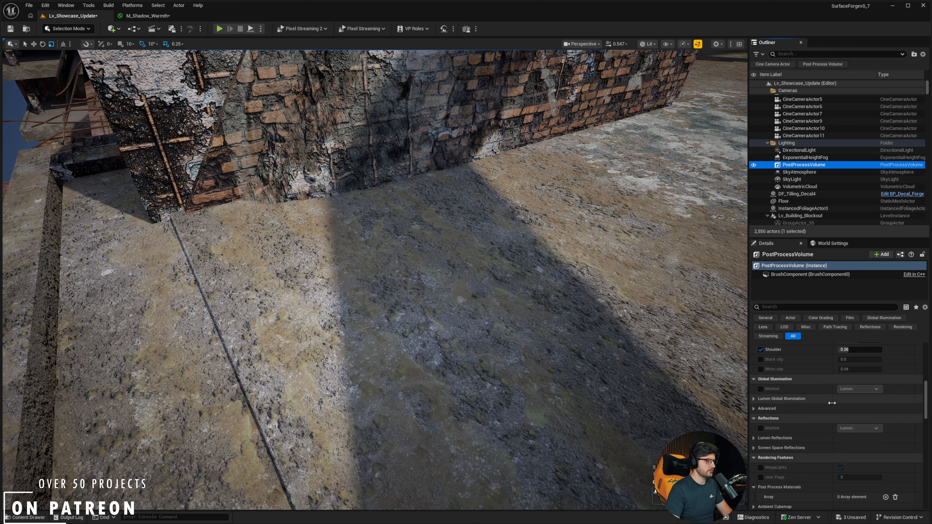
pyautogui.scroll(-10, 826, 407)
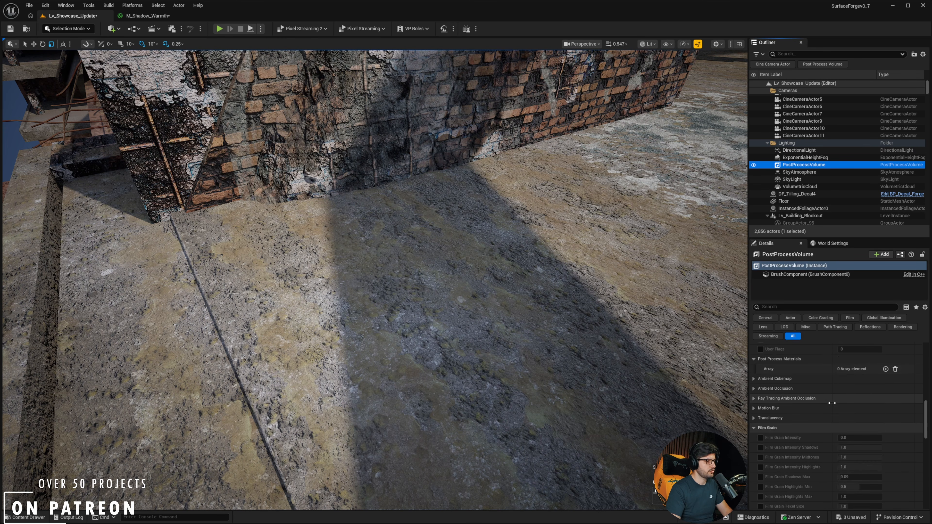
pyautogui.scroll(-1, 818, 411)
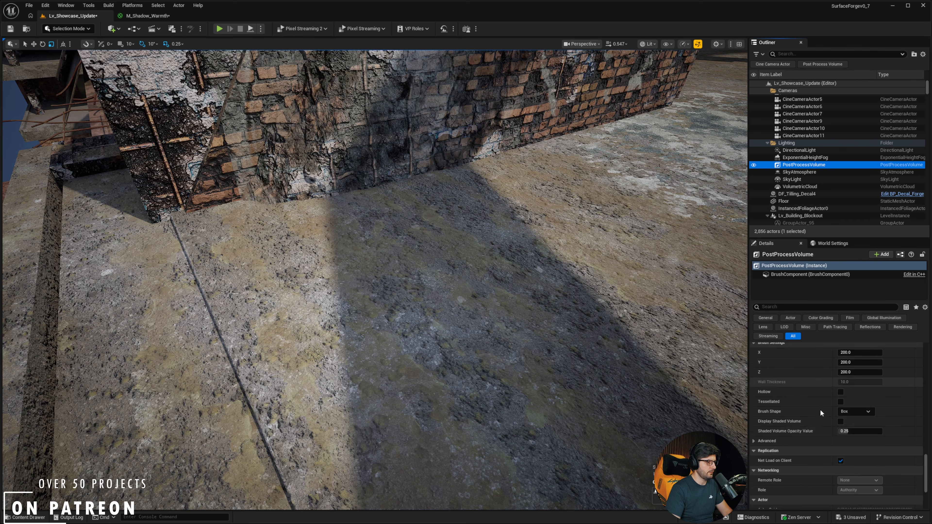
pyautogui.scroll(1, 822, 434)
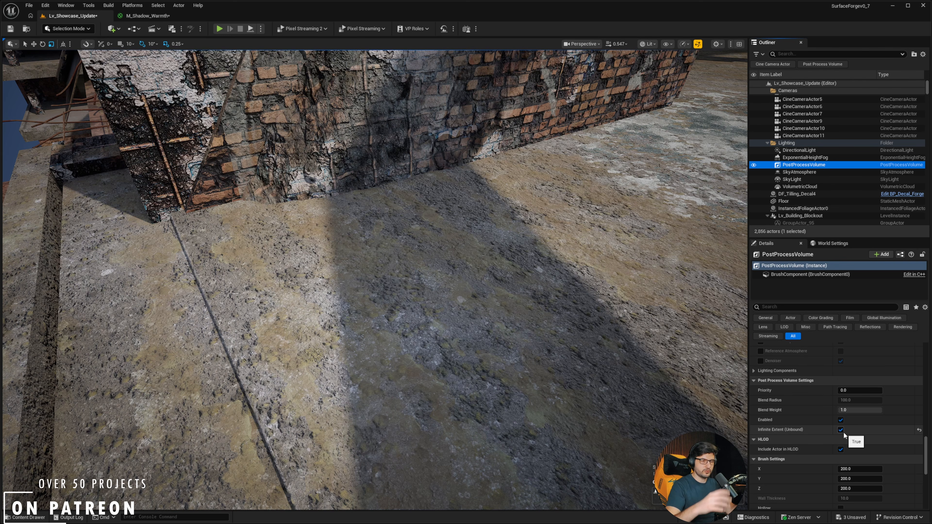
# Add an asset reference element to the volume's Post Process Materials array and assign the M_Shadow_Warmth_Inst material instance to it.
pyautogui.scroll(5, 809, 401)
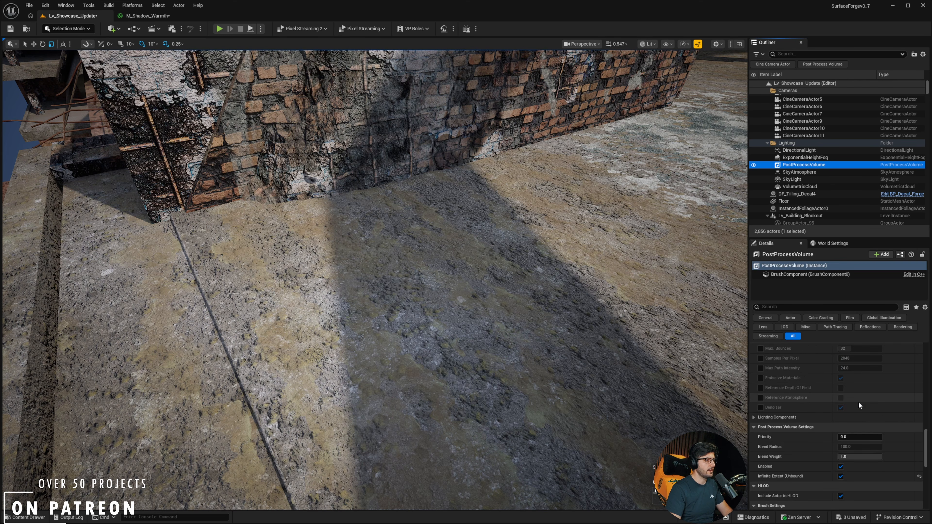
pyautogui.scroll(5, 808, 402)
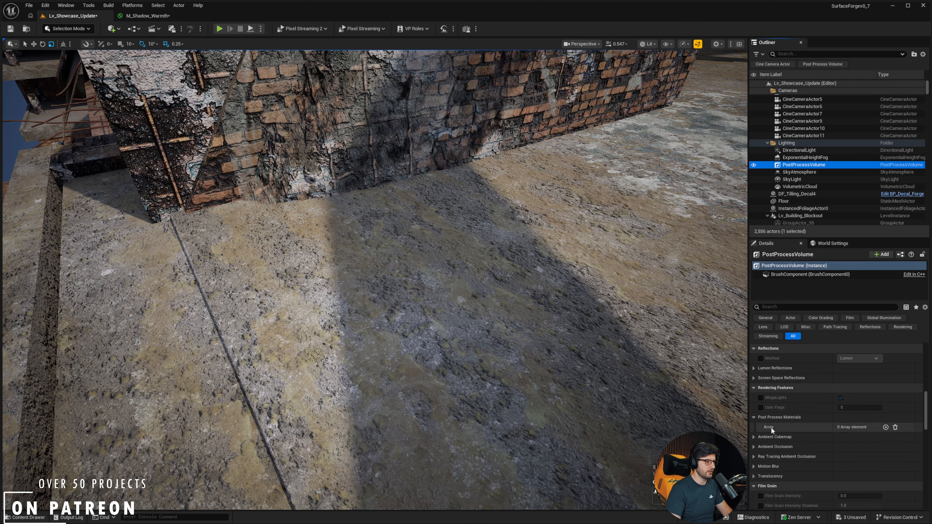
pyautogui.click(886, 427)
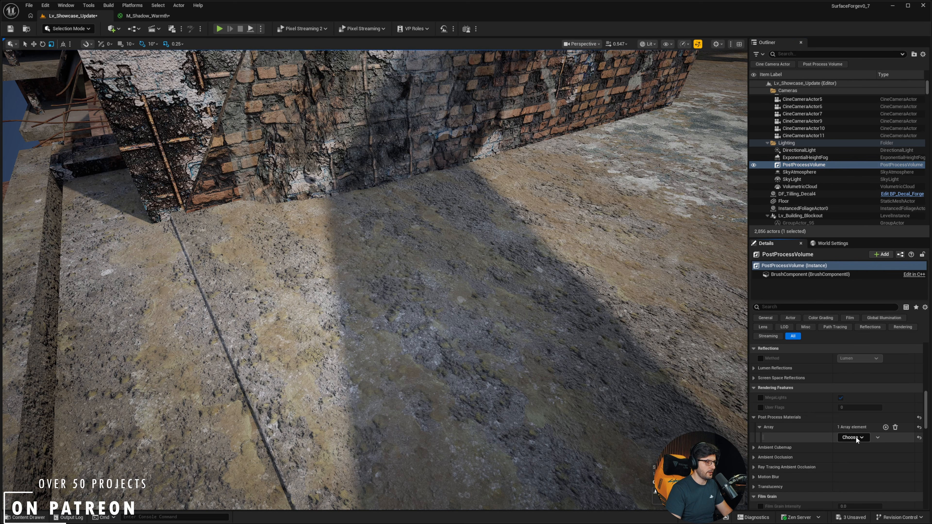
pyautogui.click(862, 449)
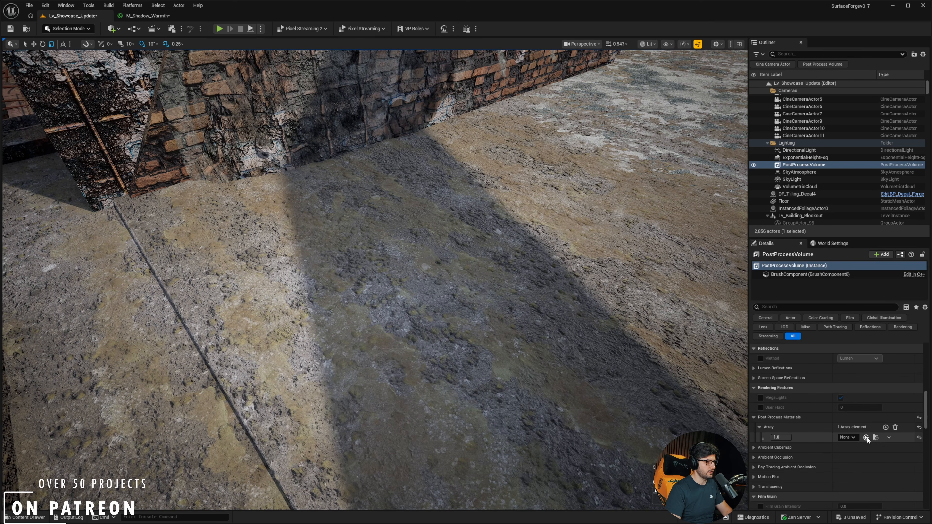
pyautogui.click(866, 437)
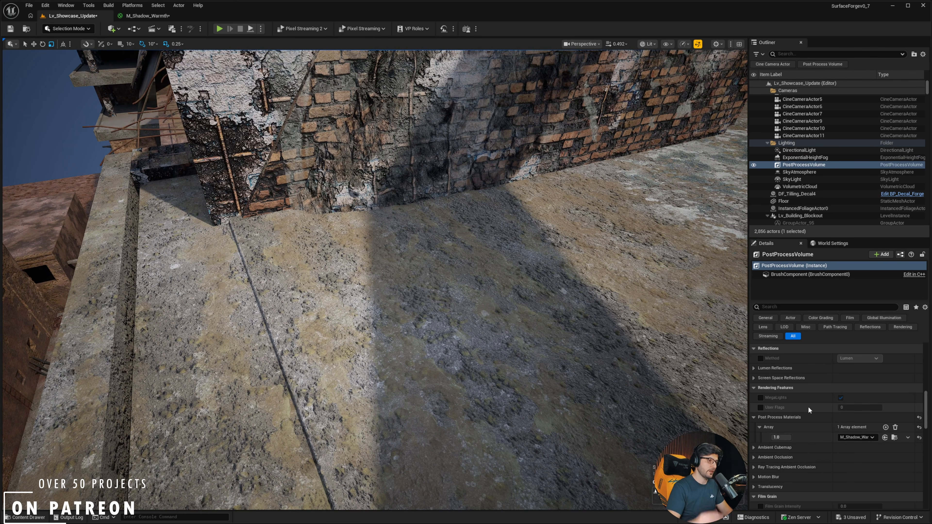
# Open M_Shadow_Warmth_Inst in a floating editor window and place it beside the visible Lv_Showcase_Update viewport.
pyautogui.hotkey('ctrl', 'space')
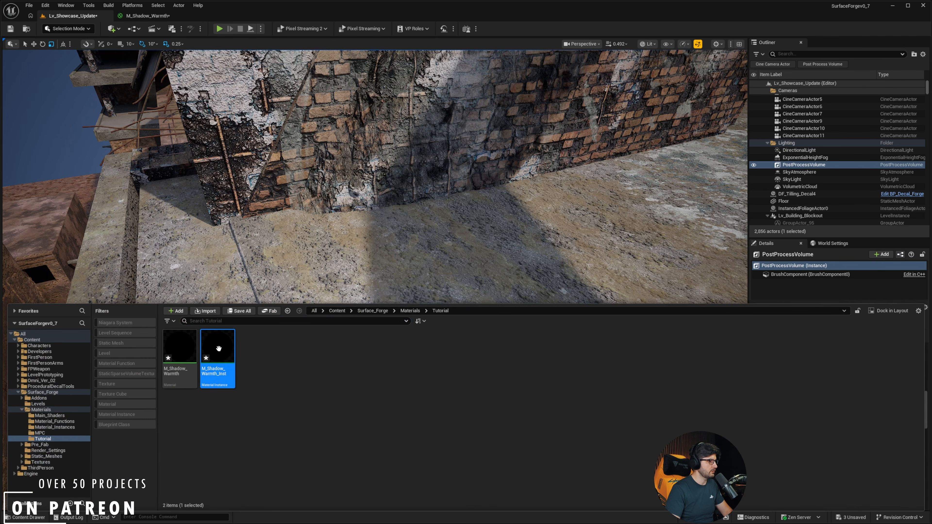
pyautogui.doubleClick(219, 348)
pyautogui.moveTo(215, 17); pyautogui.dragTo(305, 132)
pyautogui.moveTo(452, 295); pyautogui.dragTo(451, 417)
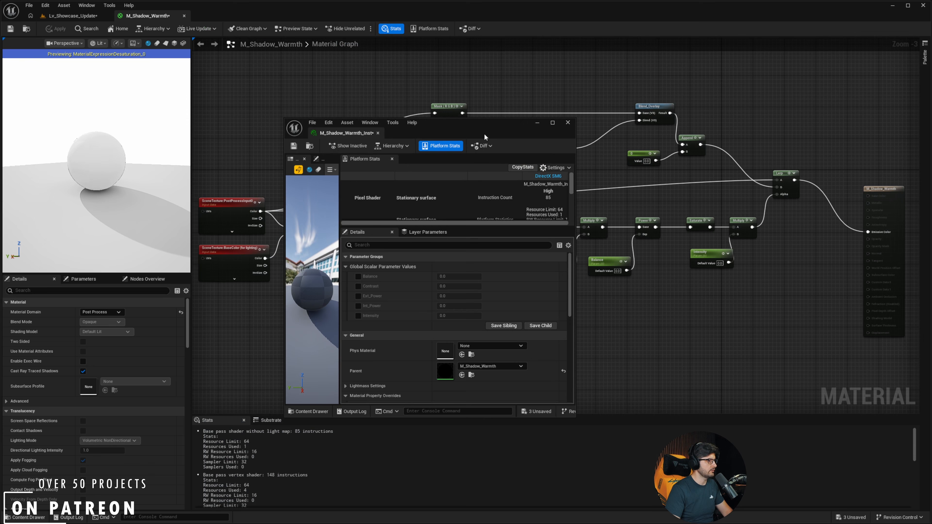
pyautogui.moveTo(485, 133); pyautogui.dragTo(762, 95)
pyautogui.click(74, 16)
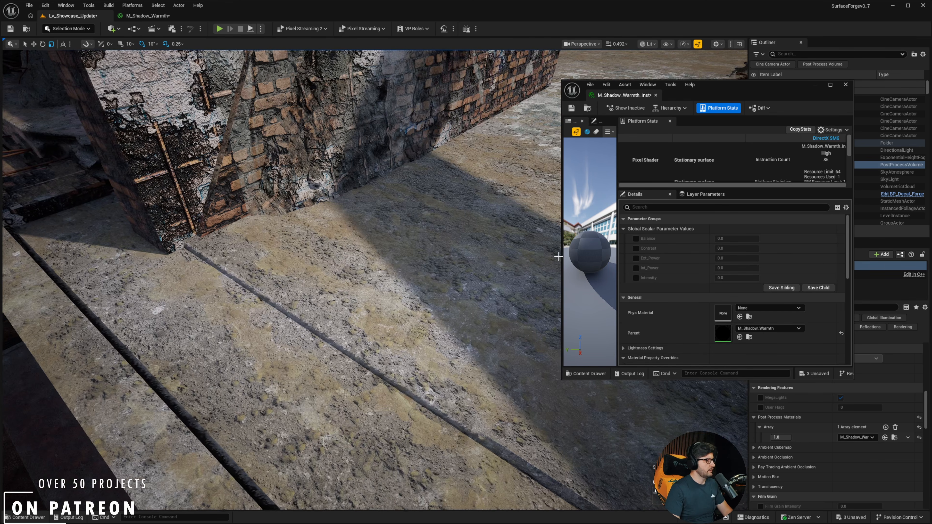
# Enable the Balance, Contrast, Ext_Power, Int_Power and Intensity parameter overrides on the material instance.
pyautogui.click(636, 239)
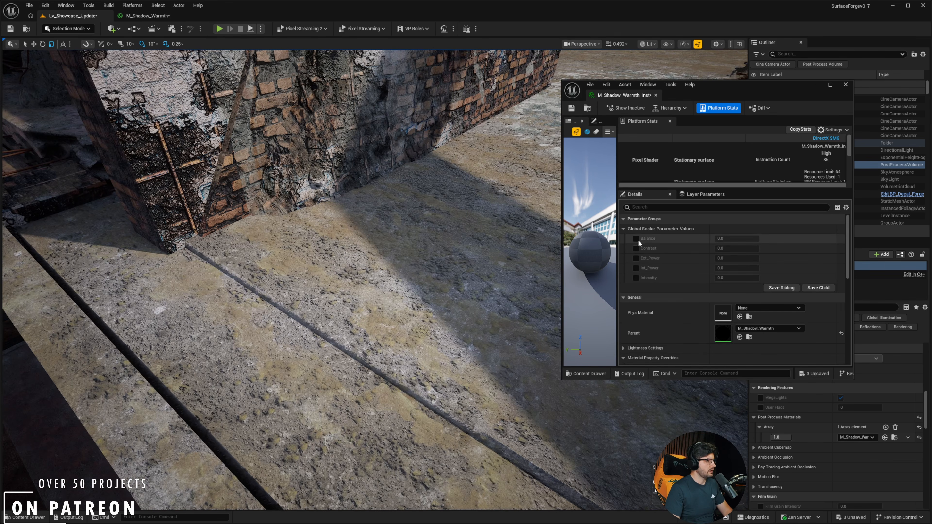
pyautogui.click(636, 249)
pyautogui.click(636, 268)
pyautogui.click(637, 278)
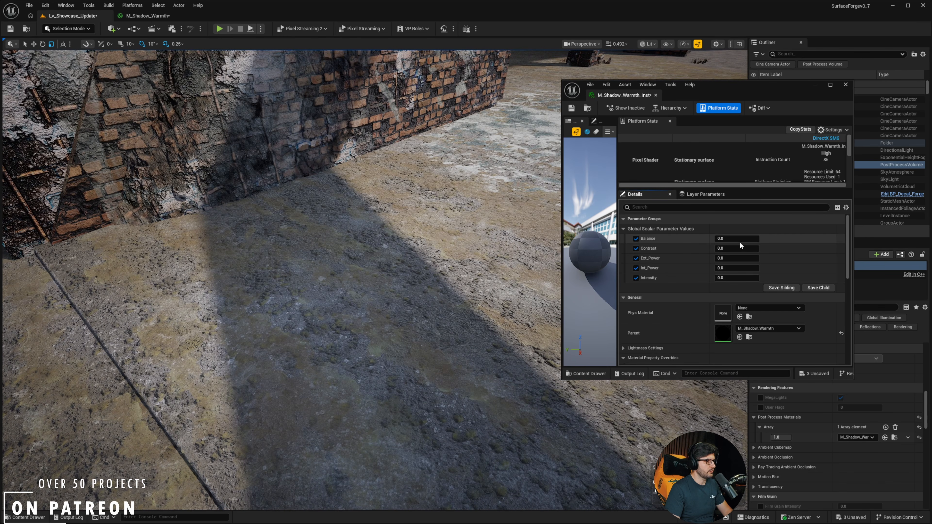
# Set the instance's Balance to 10.007 and Contrast to 12.583.
pyautogui.click(733, 239)
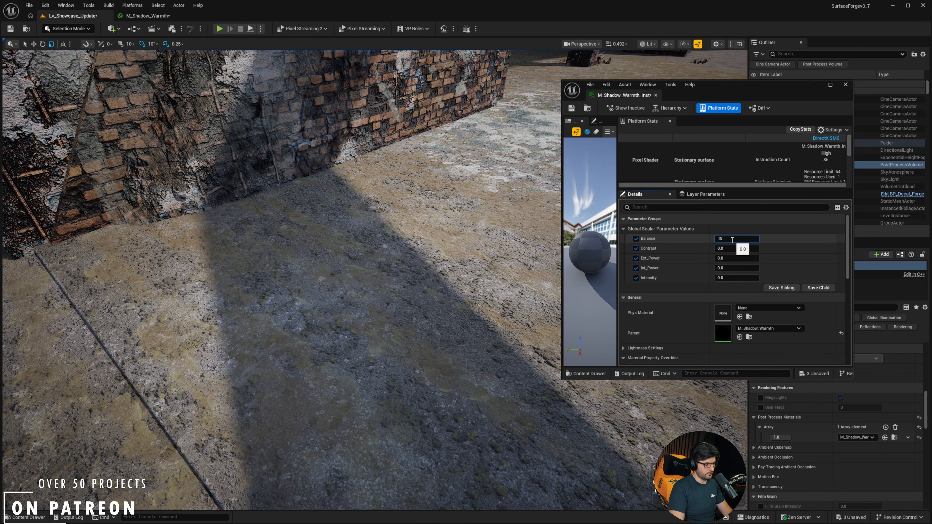
pyautogui.write('10.007')
pyautogui.press('Return')
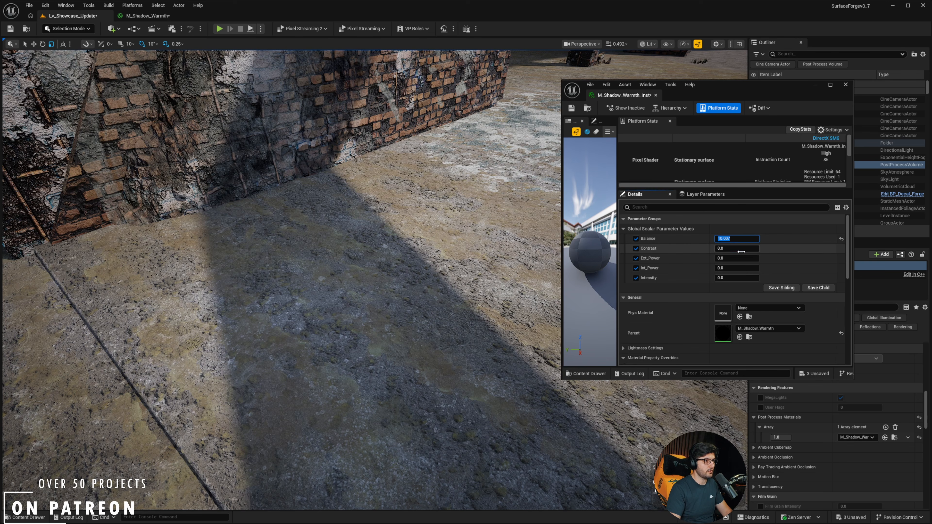
pyautogui.click(740, 249)
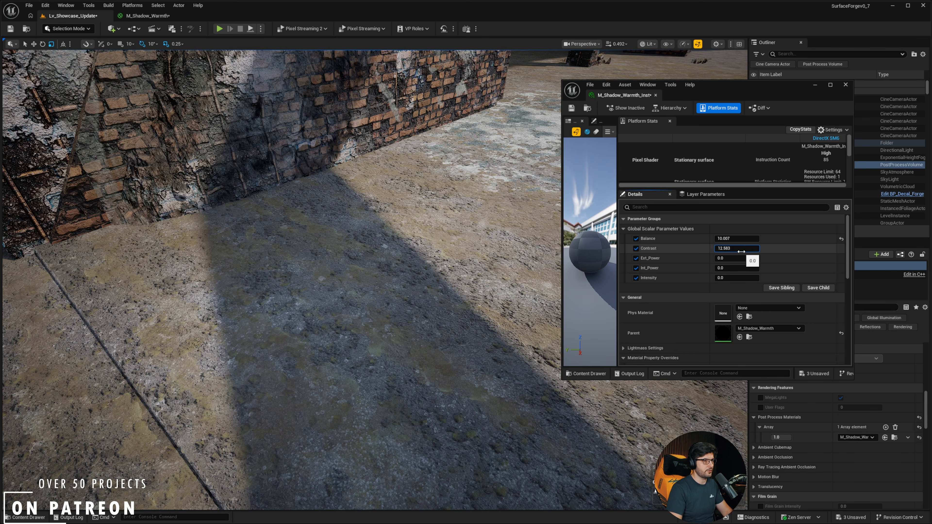
pyautogui.press('Return')
# Set the instance's Ext_Power to 4.264 and Int_Power to 20.455.
pyautogui.click(745, 258)
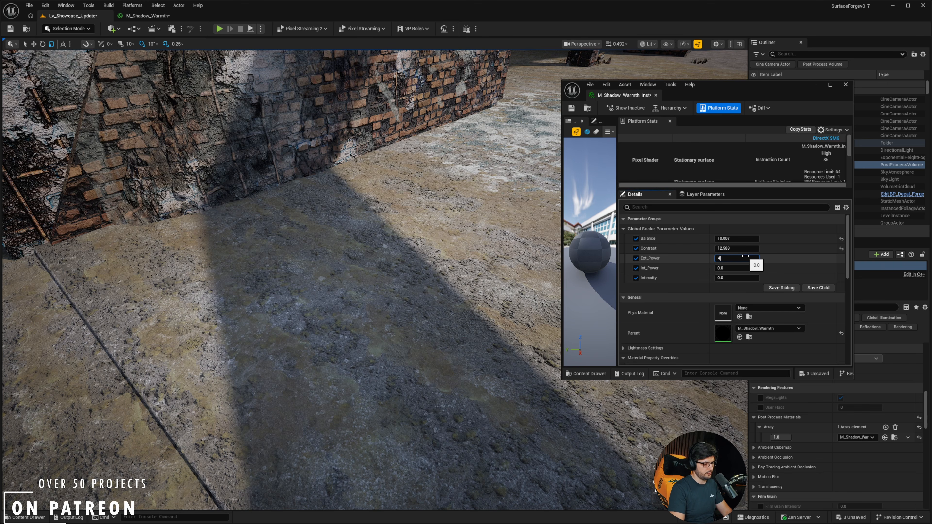
pyautogui.click(722, 268)
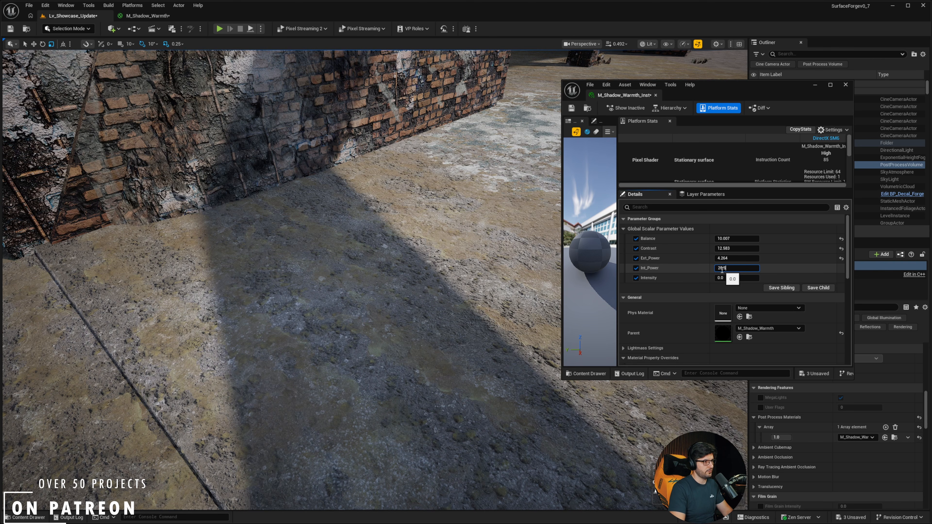
pyautogui.write('20')
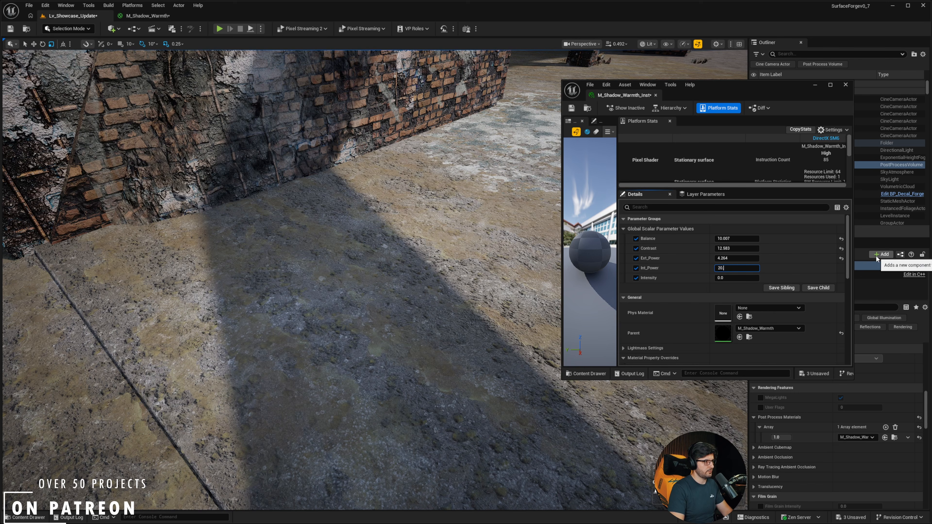
pyautogui.write('.455')
pyautogui.press('Return')
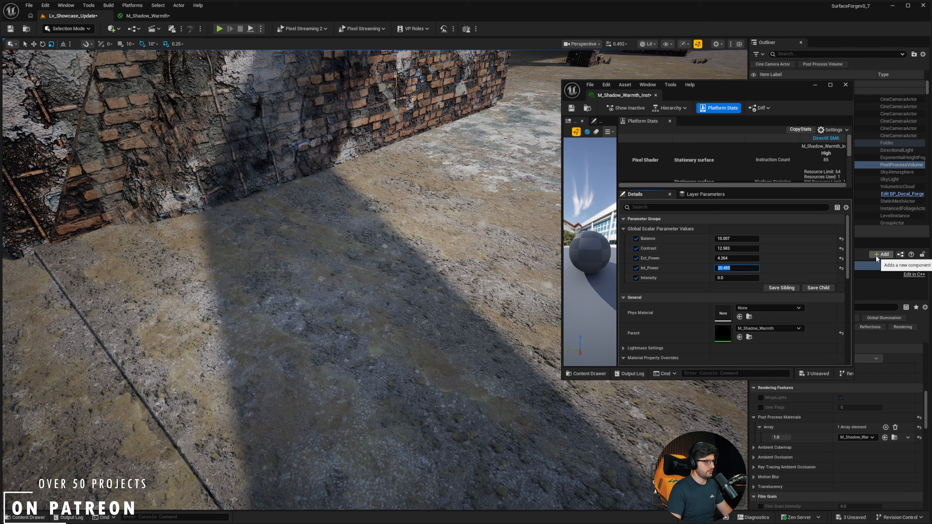
# Set the instance's Intensity to 0.288.
pyautogui.click(732, 278)
pyautogui.write('0.2')
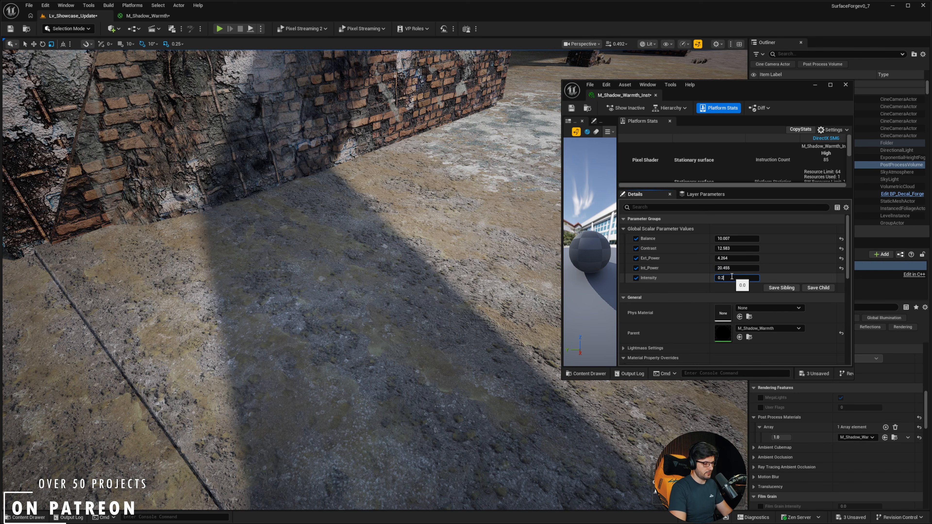
pyautogui.write('88')
pyautogui.press('Return')
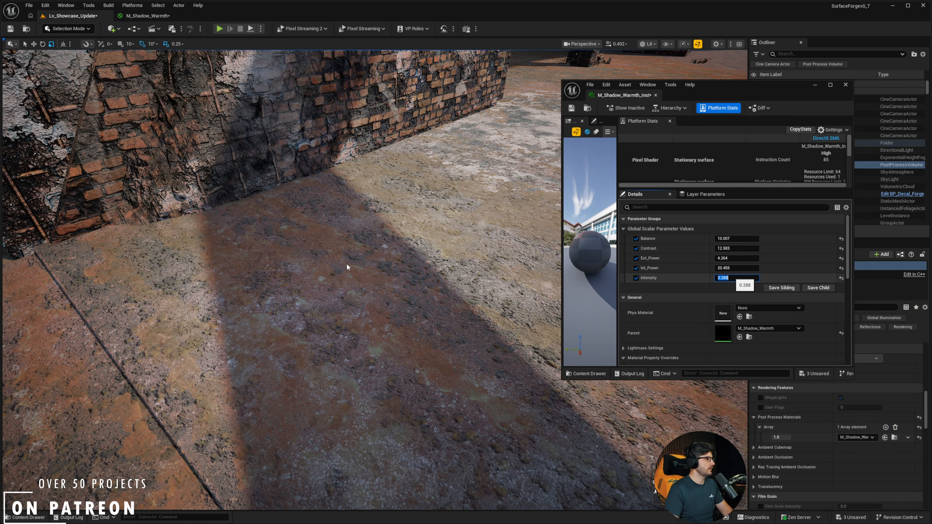
# Vary the post-process material's weight, restore it to 1.0, and examine the warm shadow edges around the building's walls and floors.
pyautogui.moveTo(263, 287); pyautogui.dragTo(294, 341, button='right')
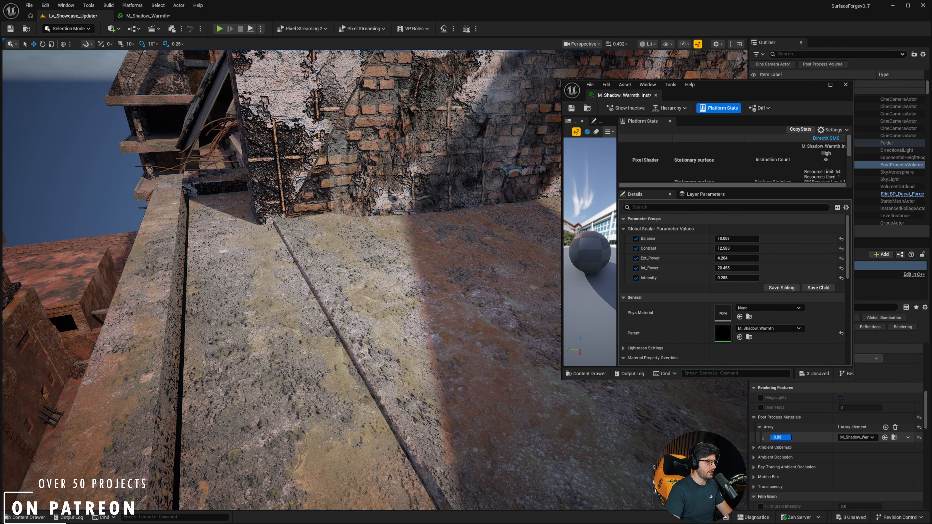
pyautogui.moveTo(790, 437); pyautogui.dragTo(786, 438)
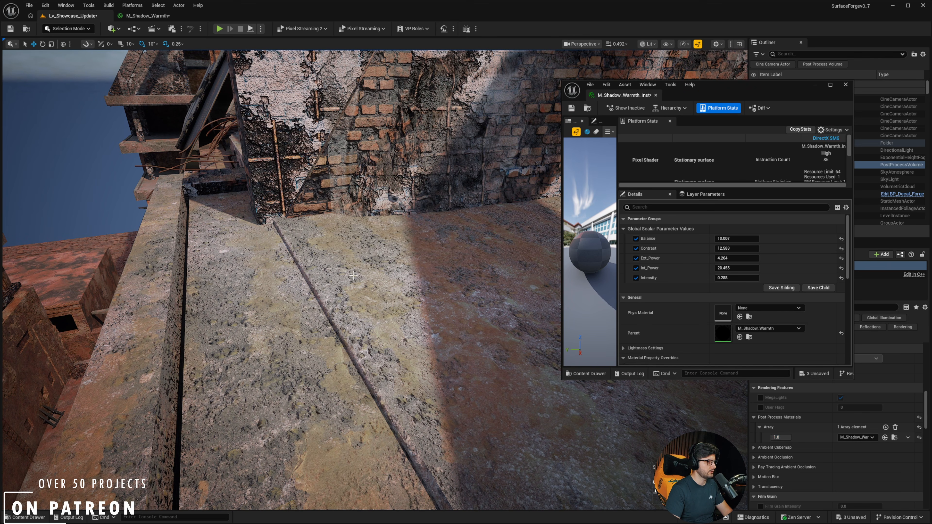
pyautogui.press('w')
pyautogui.moveTo(353, 276); pyautogui.dragTo(322, 248, button='right')
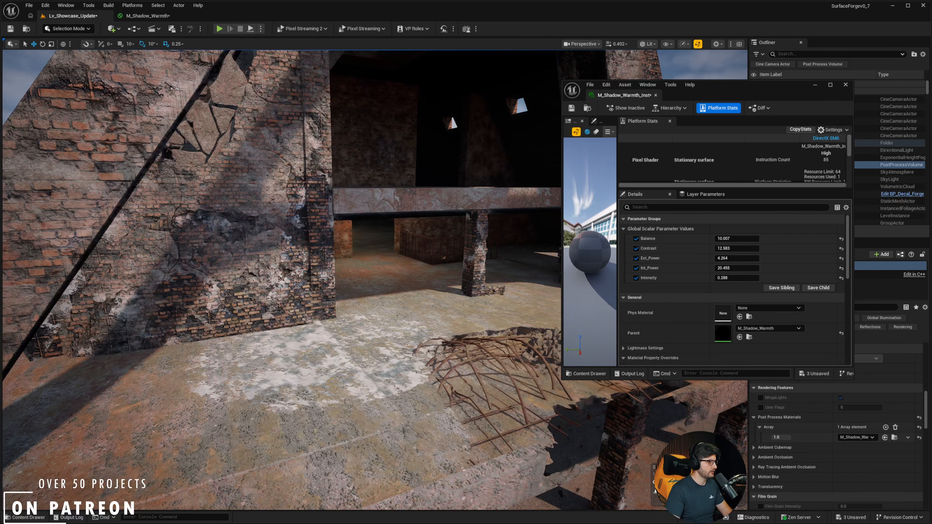
pyautogui.press('e')
pyautogui.moveTo(377, 303); pyautogui.dragTo(314, 328, button='right')
pyautogui.press('w')
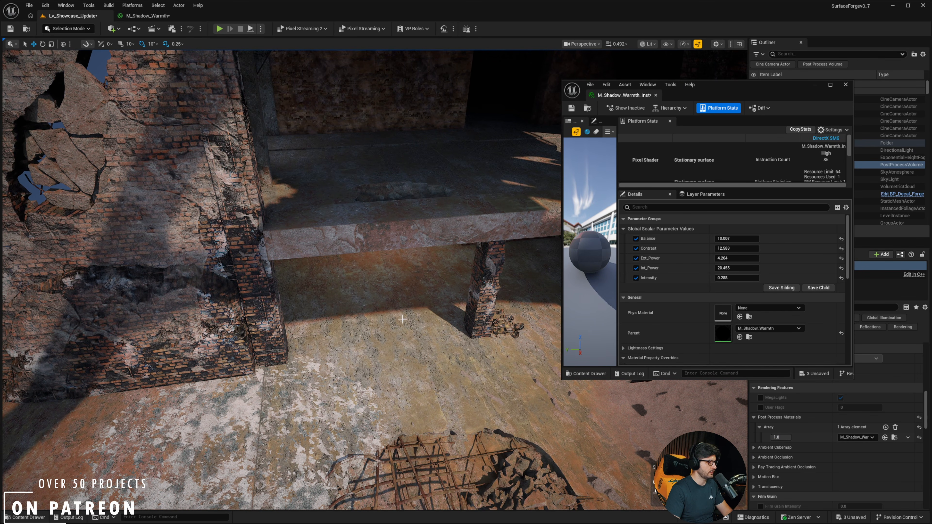
pyautogui.press('w')
pyautogui.moveTo(394, 314); pyautogui.dragTo(402, 348, button='right')
pyautogui.press('w')
pyautogui.scroll(3, 341, 331)
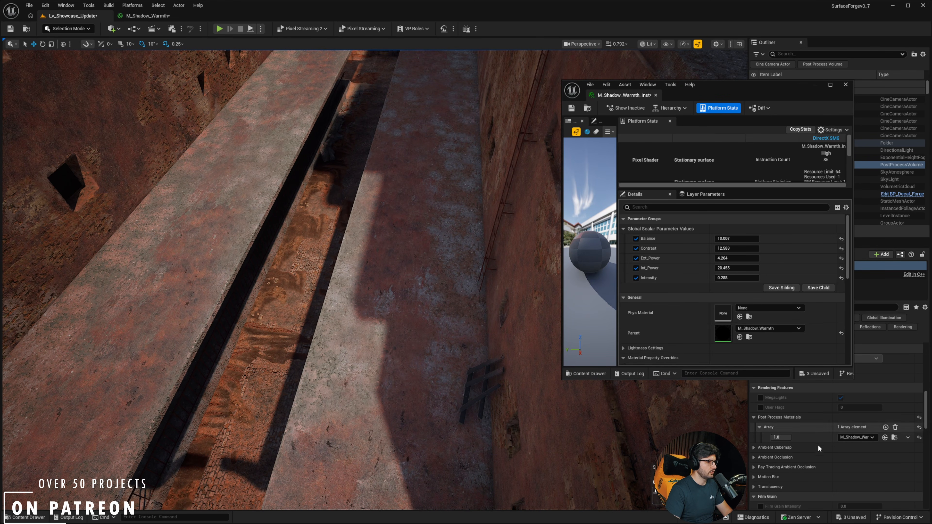
# Compare the shadow tint on the long concrete beams by varying the material's weight, restoring it to 1.0 and viewing them up close.
pyautogui.moveTo(784, 438); pyautogui.dragTo(767, 438)
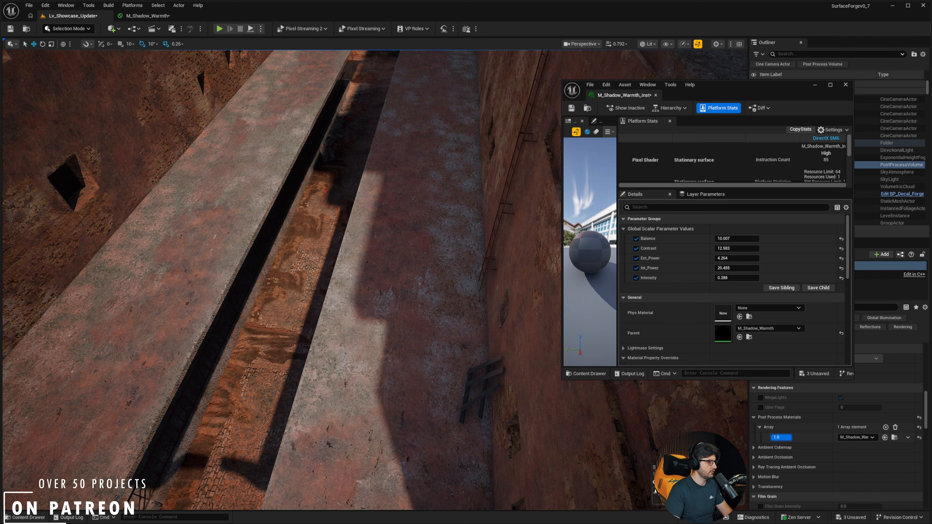
pyautogui.press('w')
pyautogui.moveTo(273, 259); pyautogui.dragTo(310, 239, button='right')
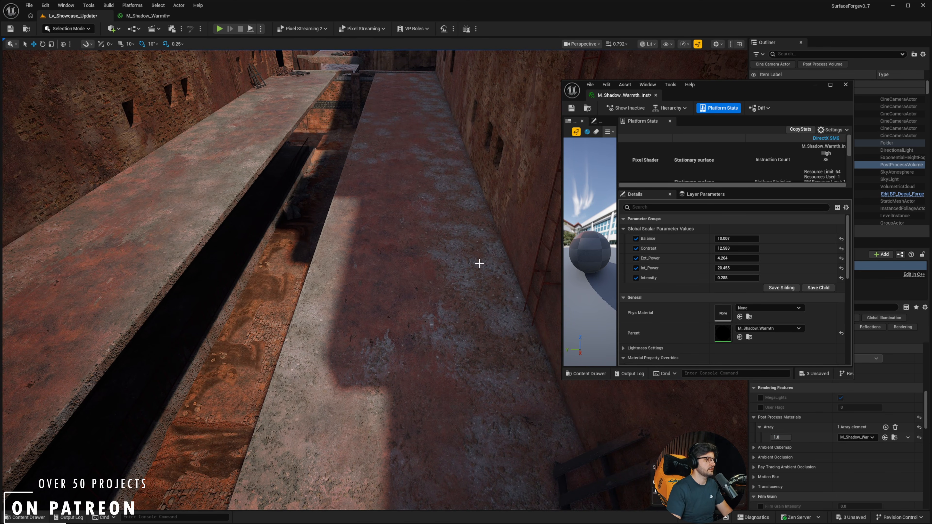
pyautogui.press('w')
pyautogui.moveTo(421, 281)
pyautogui.mouseDown(button='right')
pyautogui.moveTo(406, 263)
pyautogui.moveTo(416, 285)
pyautogui.mouseUp(button='right')
pyautogui.scroll(-2, 406, 263)
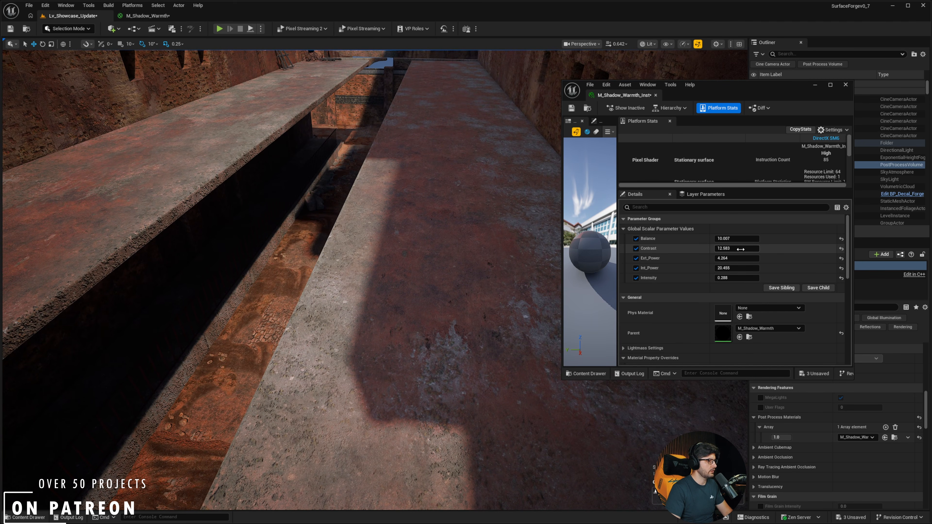
# Try a higher Balance on the material instance, then undo that change.
pyautogui.moveTo(735, 248)
pyautogui.mouseDown()
pyautogui.moveTo(748, 238)
pyautogui.moveTo(730, 238)
pyautogui.mouseUp()
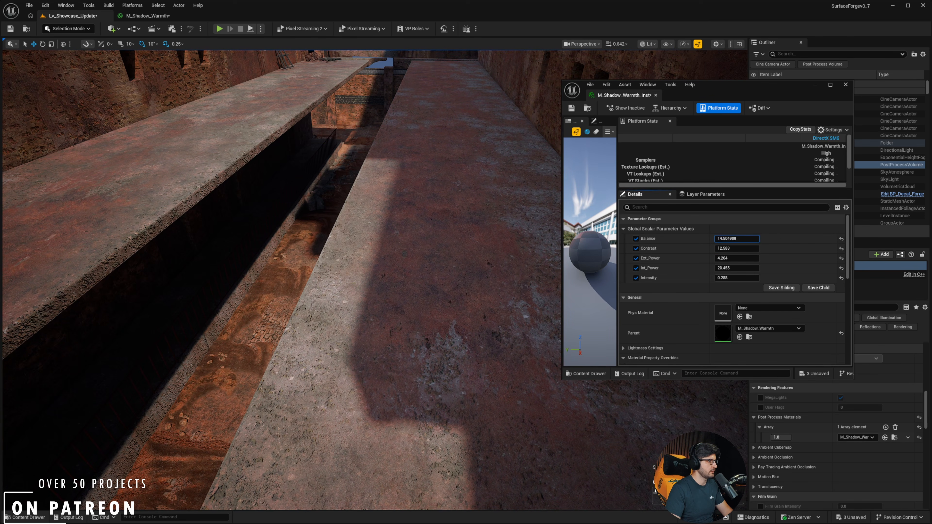
pyautogui.hotkey('ctrl', 'z')
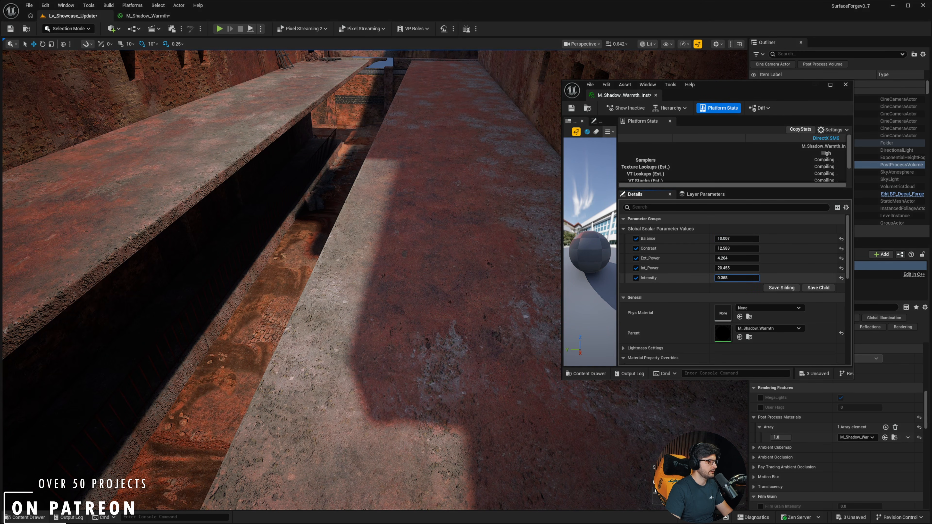
# Raise the instance's Intensity to 0.824 and Int_Power to about 27.7.
pyautogui.moveTo(737, 278)
pyautogui.mouseDown()
pyautogui.moveTo(745, 277)
pyautogui.moveTo(730, 278)
pyautogui.moveTo(743, 278)
pyautogui.moveTo(732, 269)
pyautogui.mouseUp()
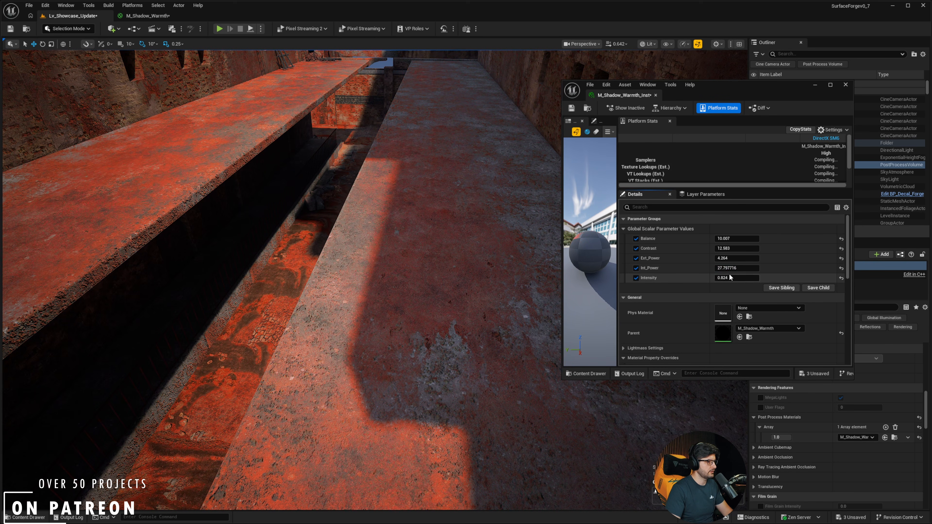
# Lower the material instance's Intensity to 0.272 and Int_Power to about 20.56, undoing the trial change to another parameter.
pyautogui.moveTo(725, 278); pyautogui.dragTo(733, 259)
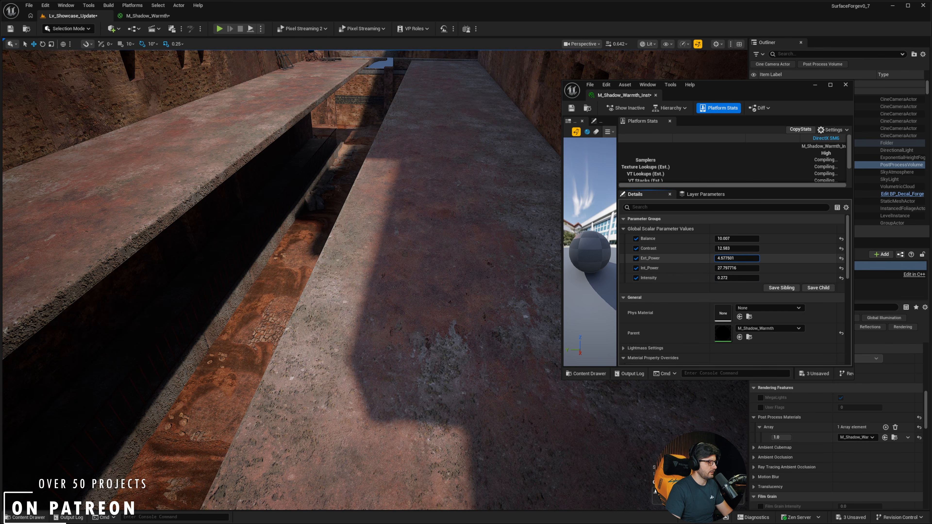
pyautogui.moveTo(728, 249); pyautogui.dragTo(736, 268)
pyautogui.hotkey('ctrl', 'z')
# Examine the shadow-edge tint from the concrete beams to the ruined building's brick facade.
pyautogui.moveTo(466, 298)
pyautogui.mouseDown(button='right')
pyautogui.moveTo(466, 370)
pyautogui.moveTo(474, 304)
pyautogui.mouseUp(button='right')
pyautogui.press('s')
pyautogui.moveTo(419, 254); pyautogui.dragTo(473, 275, button='right')
pyautogui.press('s')
pyautogui.scroll(1, 418, 254)
pyautogui.press('w')
pyautogui.scroll(1, 418, 254)
pyautogui.press('s')
pyautogui.moveTo(366, 211); pyautogui.dragTo(314, 218, button='right')
pyautogui.press('w')
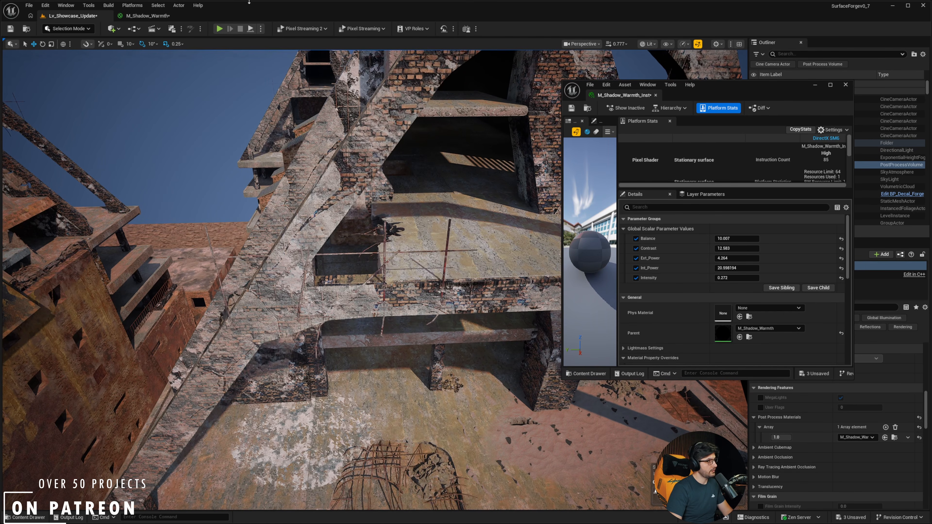
# Convert the orange colour constant in the M_Shadow_Warmth graph to a parameter named Color.
pyautogui.click(162, 15)
pyautogui.moveTo(372, 265); pyautogui.dragTo(217, 272, button='right')
pyautogui.scroll(2, 367, 181)
pyautogui.rightClick(381, 179)
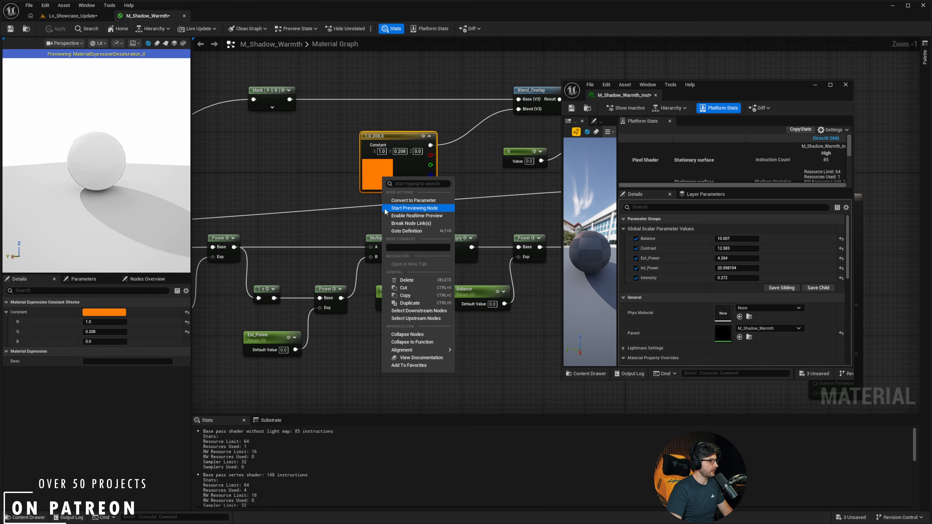
pyautogui.click(400, 209)
pyautogui.write('Colo')
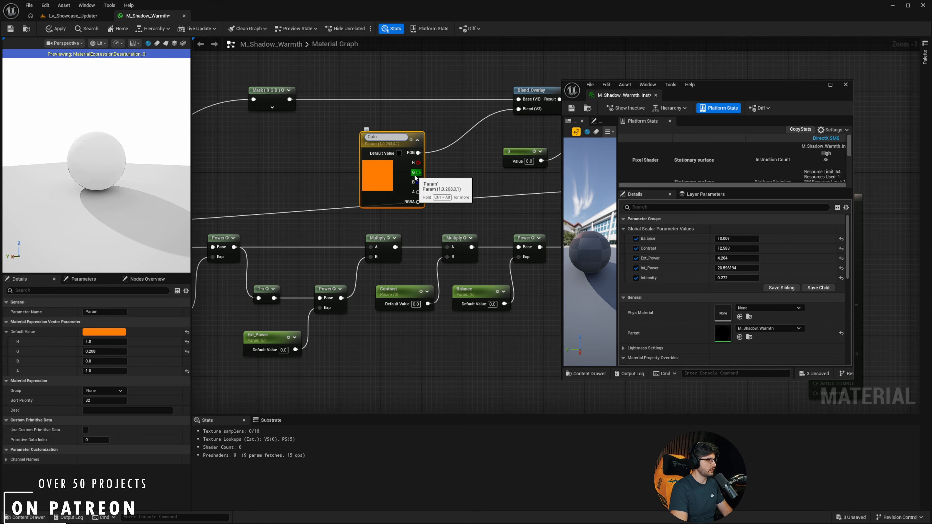
pyautogui.write('r')
pyautogui.press('Return')
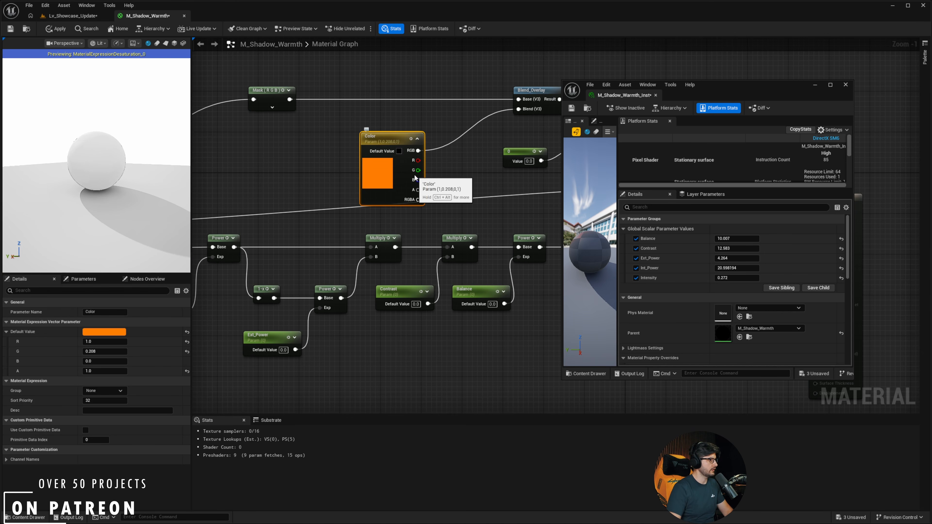
# Enable the instance's Color override and set it to a light green with R 0.138, G 1.0, B 0.299.
pyautogui.click(71, 17)
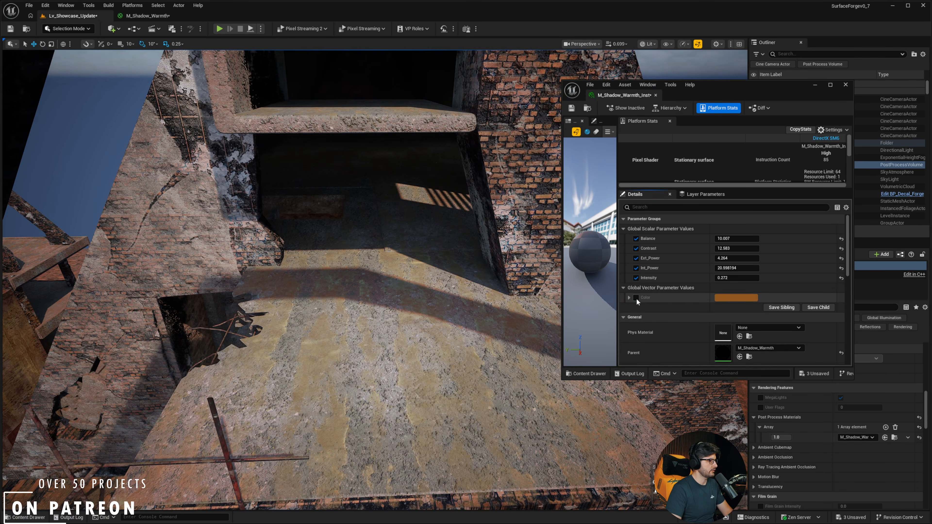
pyautogui.click(636, 297)
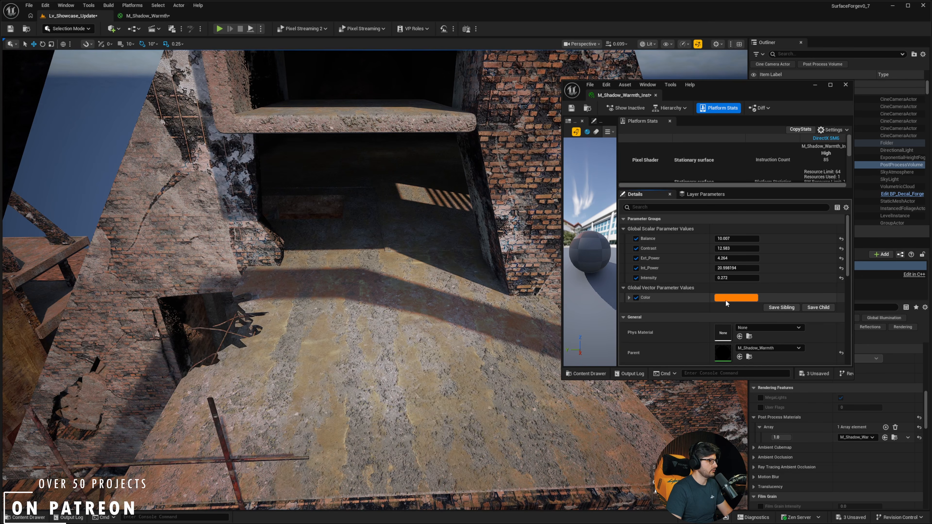
pyautogui.click(727, 298)
pyautogui.moveTo(743, 341); pyautogui.dragTo(744, 378)
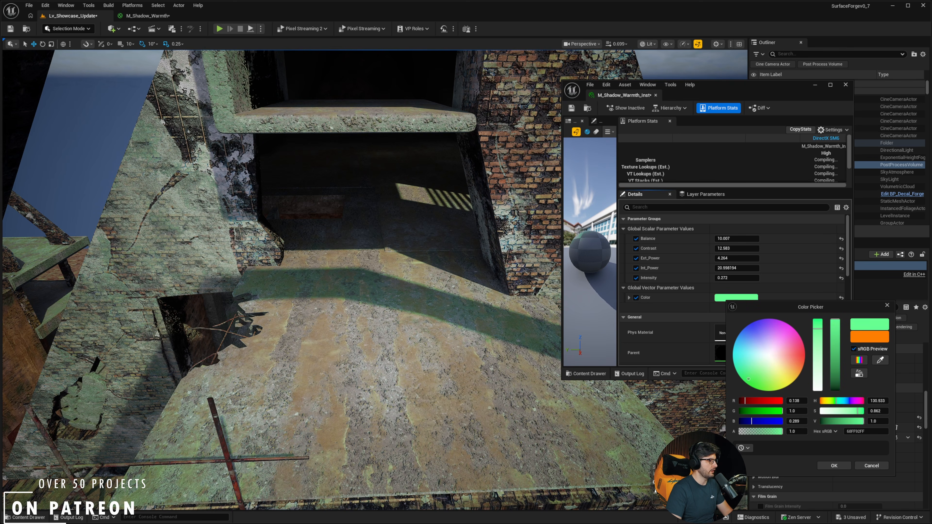
pyautogui.moveTo(261, 220); pyautogui.dragTo(244, 237, button='right')
pyautogui.scroll(3, 262, 220)
pyautogui.scroll(-1, 262, 219)
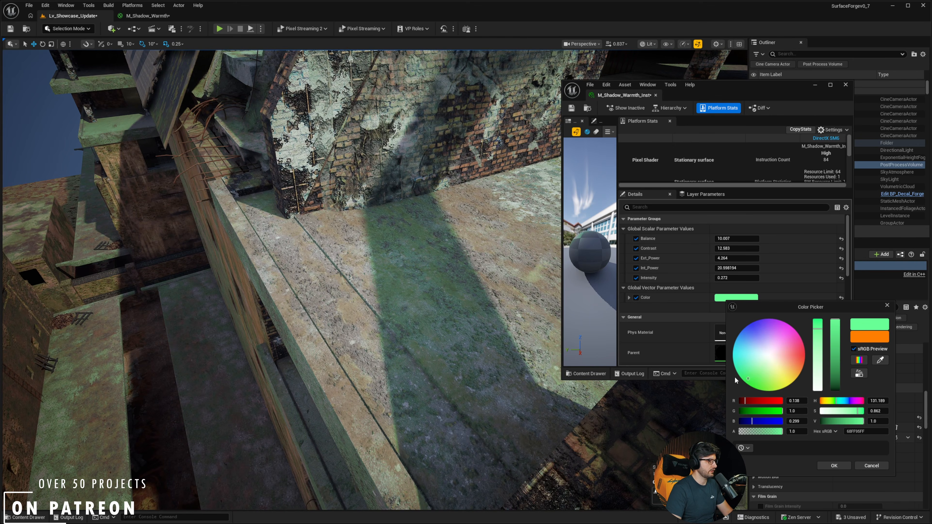
pyautogui.click(834, 466)
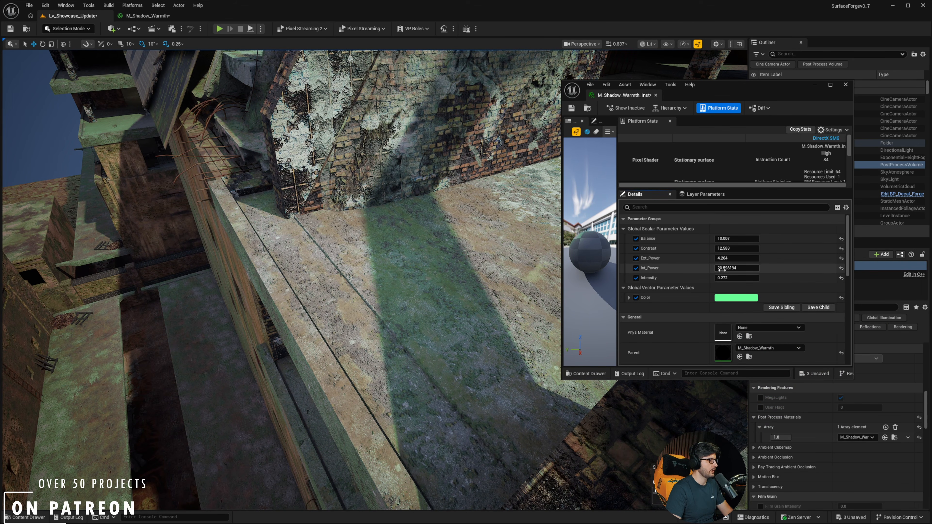
# Try an Int_Power of about 13.7 on the material instance and undo the last trial adjustment.
pyautogui.moveTo(724, 268)
pyautogui.mouseDown()
pyautogui.moveTo(711, 269)
pyautogui.moveTo(725, 268)
pyautogui.moveTo(723, 254)
pyautogui.moveTo(759, 249)
pyautogui.moveTo(740, 249)
pyautogui.moveTo(749, 239)
pyautogui.moveTo(739, 239)
pyautogui.mouseUp()
pyautogui.click(731, 248)
pyautogui.press('Return')
pyautogui.hotkey('ctrl', 'z')
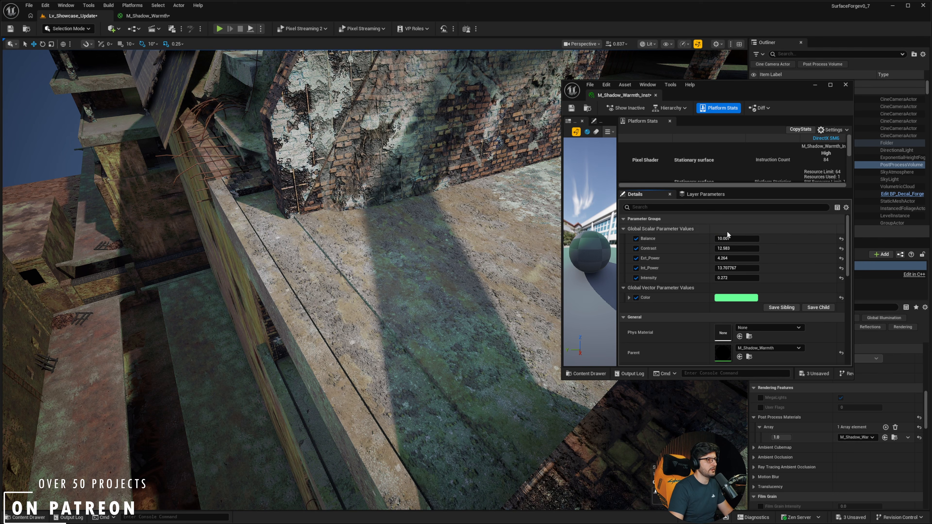
# Set the instance's Balance to 18, Int_Power to 20.455 and Intensity to 0.288.
pyautogui.click(731, 238)
pyautogui.write('18')
pyautogui.press('Return')
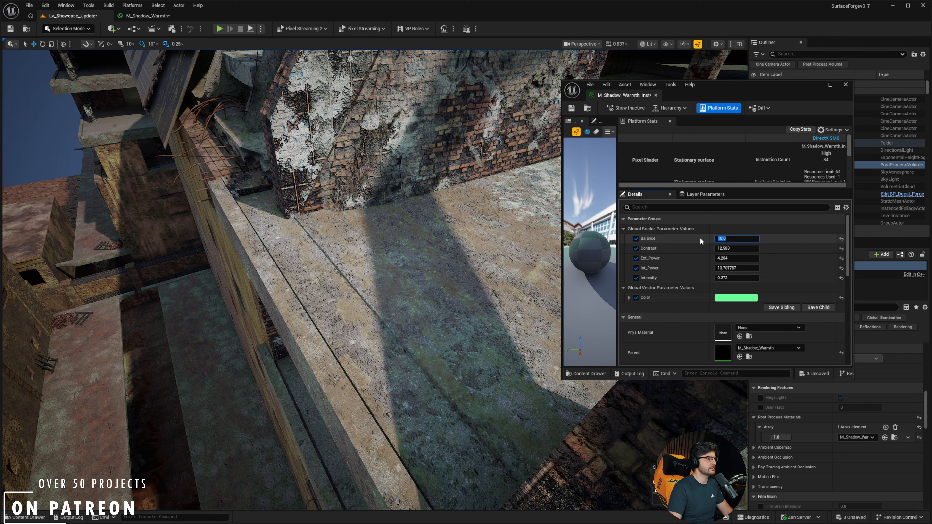
pyautogui.click(734, 268)
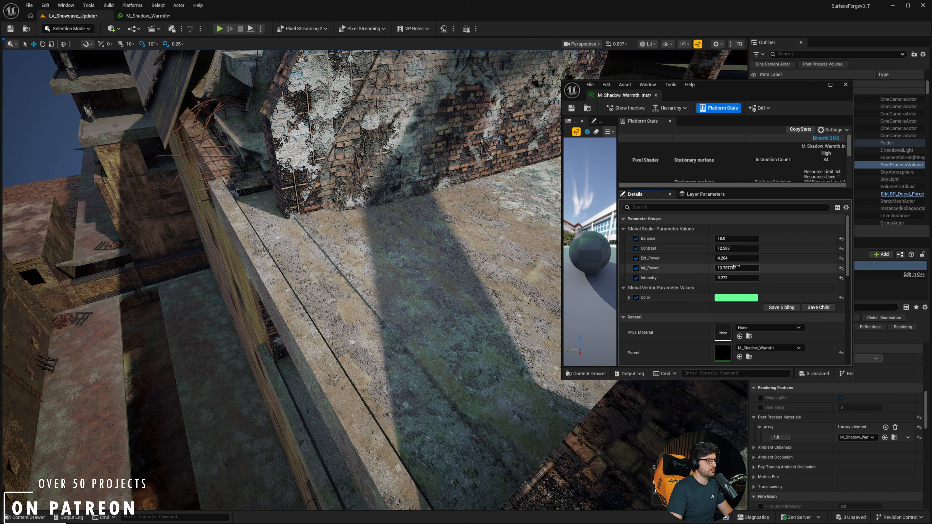
pyautogui.write('20.455')
pyautogui.press('Return')
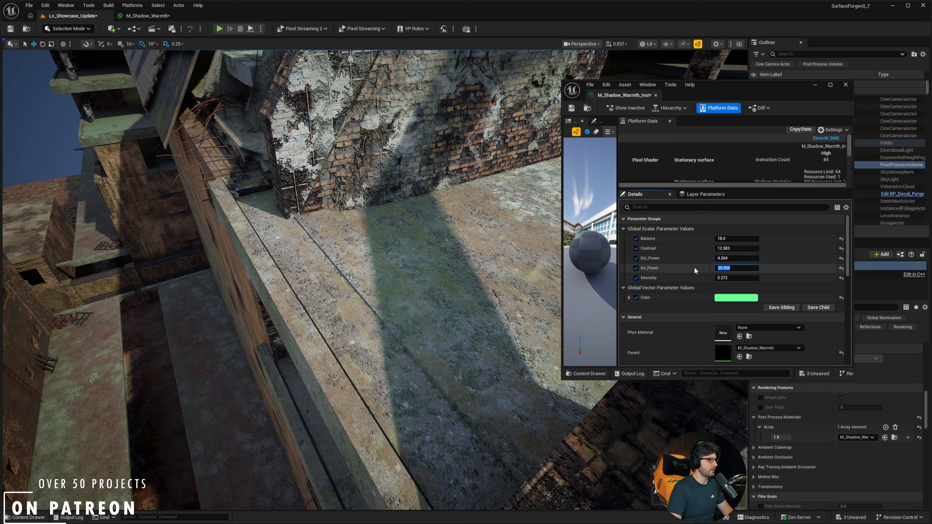
pyautogui.click(731, 279)
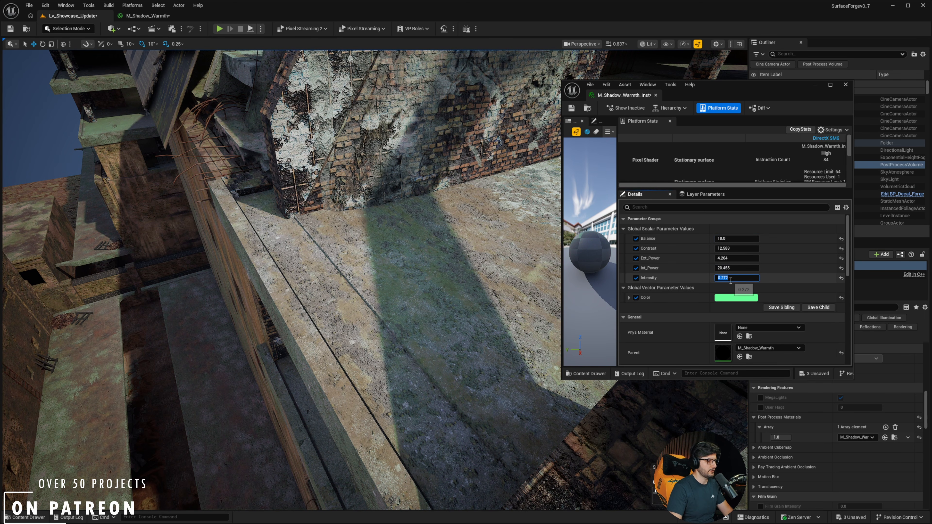
pyautogui.write('0.2')
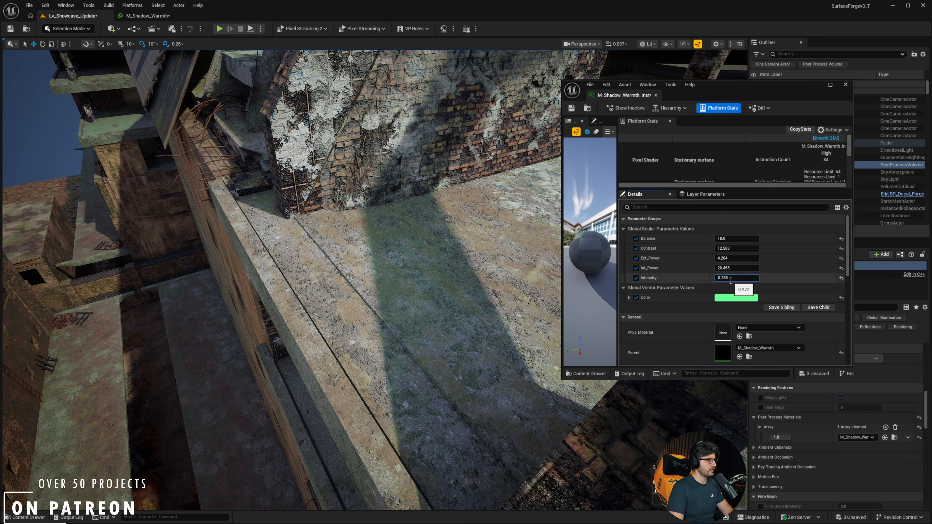
pyautogui.press('Return')
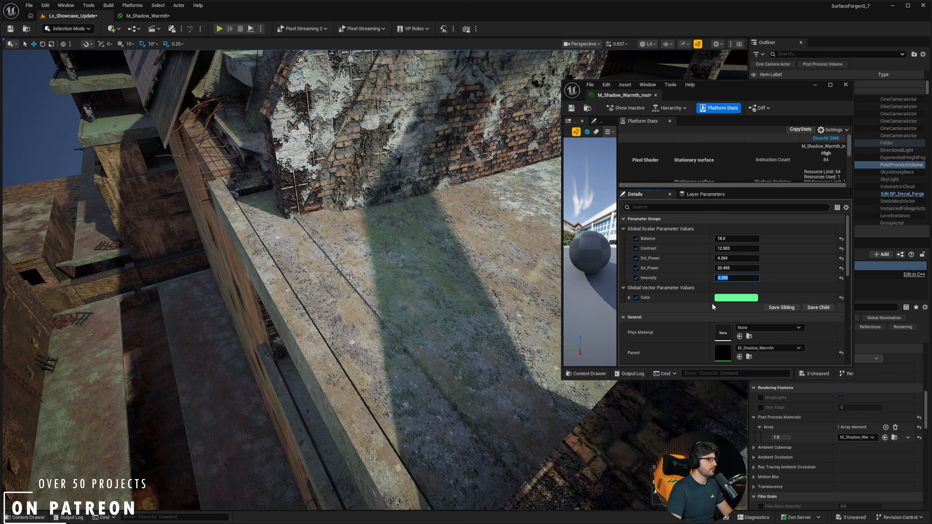
# Change the instance's Color parameter to a saturated yellowish orange.
pyautogui.click(730, 298)
pyautogui.click(800, 368)
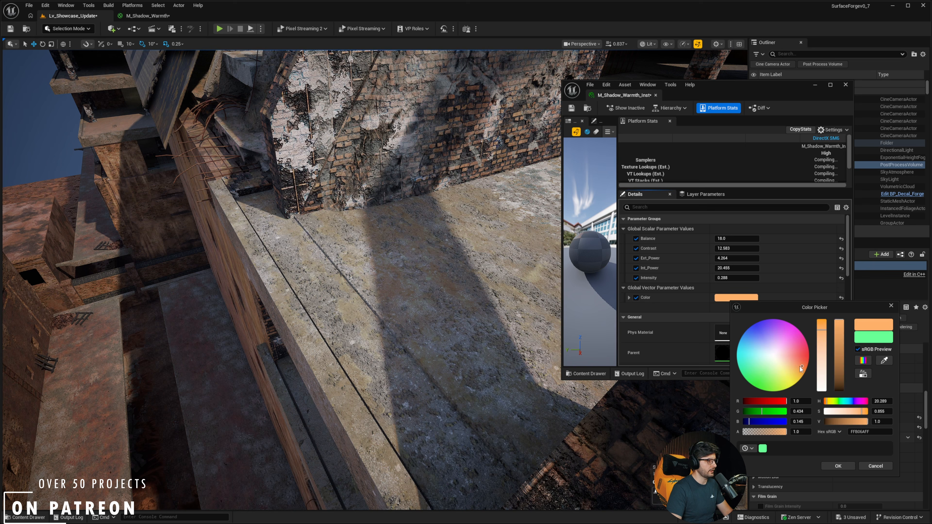
pyautogui.moveTo(798, 366); pyautogui.dragTo(875, 402)
pyautogui.click(841, 467)
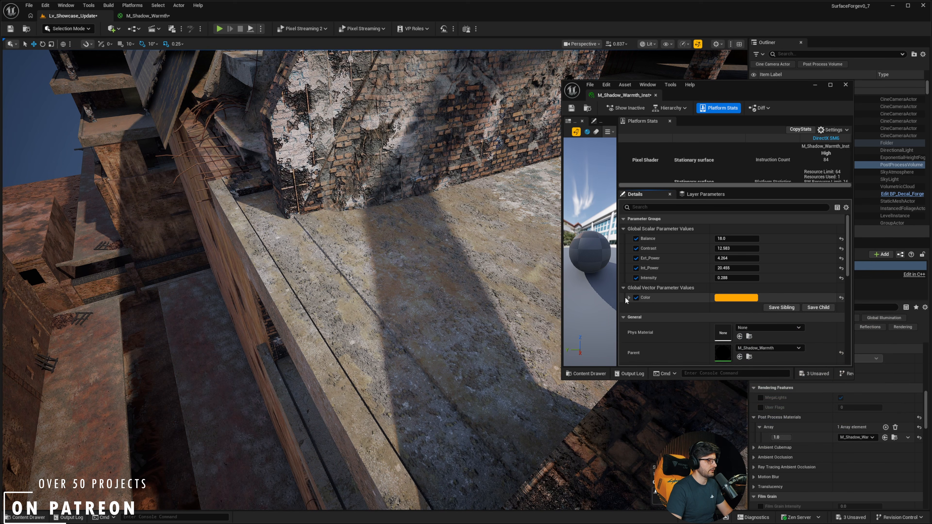
# Examine the orange shadow tint on the long concrete beams and the surrounding structures.
pyautogui.press('w')
pyautogui.moveTo(422, 264); pyautogui.dragTo(389, 319, button='right')
pyautogui.press('s')
pyautogui.scroll(1, 396, 246)
pyautogui.press('q')
pyautogui.press('w')
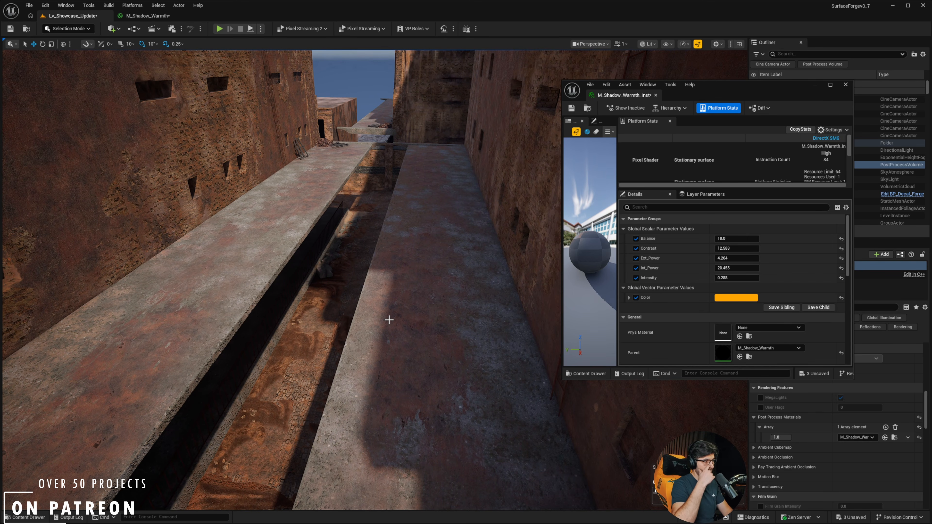
pyautogui.press('s')
pyautogui.moveTo(418, 199); pyautogui.dragTo(506, 183, button='right')
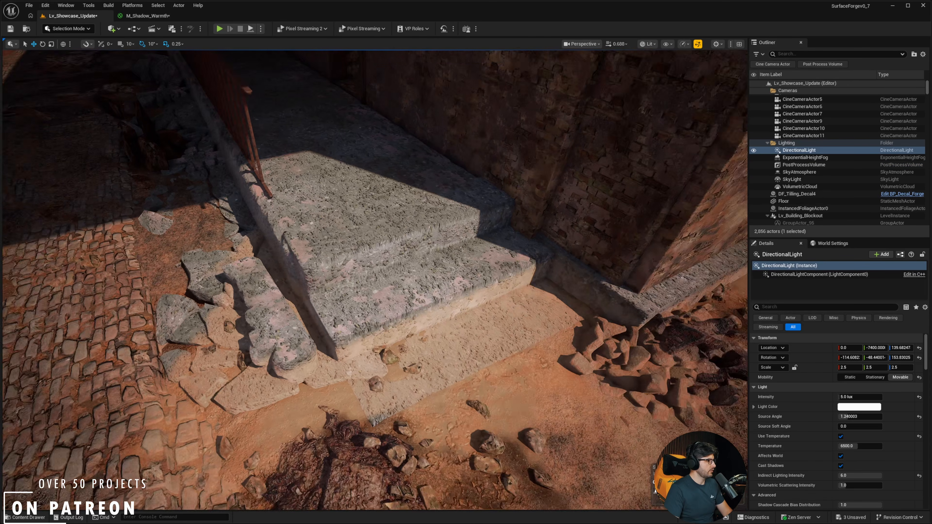
# Set the DirectionalLight's Source Angle to 0 and examine the shadow edges on the cobbled ground and concrete beam.
pyautogui.moveTo(374, 279); pyautogui.dragTo(341, 299, button='right')
pyautogui.scroll(-1, 411, 299)
pyautogui.scroll(-2, 400, 297)
pyautogui.scroll(-1, 342, 299)
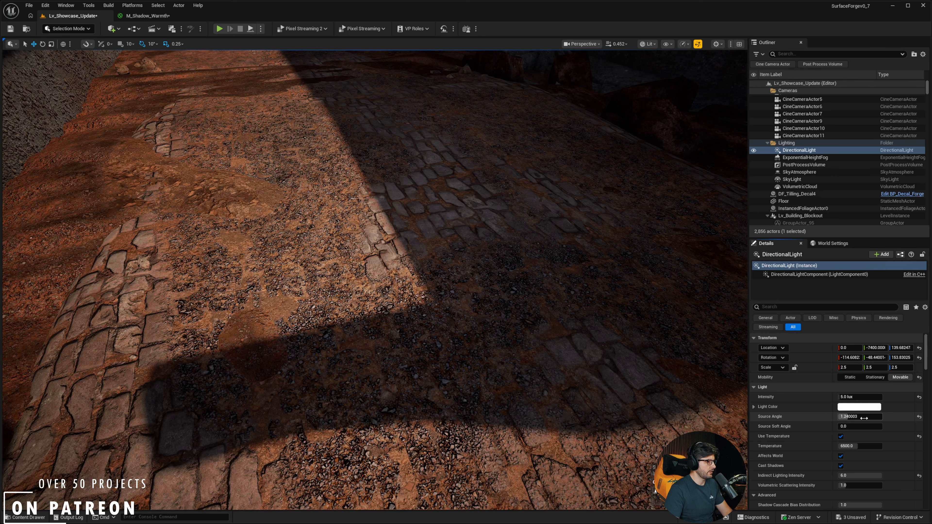
pyautogui.click(863, 418)
pyautogui.write('0')
pyautogui.press('Return')
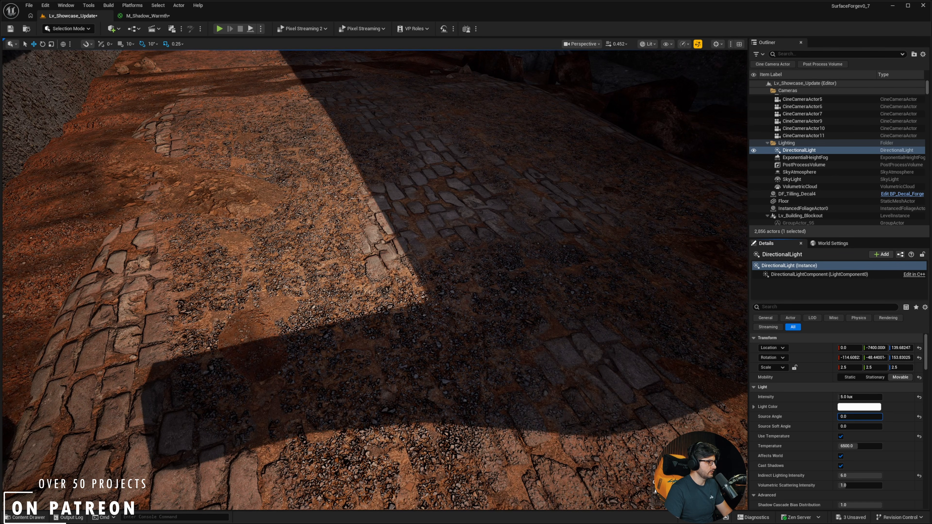
pyautogui.moveTo(514, 323); pyautogui.dragTo(507, 280, button='right')
pyautogui.scroll(2, 514, 308)
pyautogui.scroll(2, 510, 254)
pyautogui.scroll(-1, 505, 283)
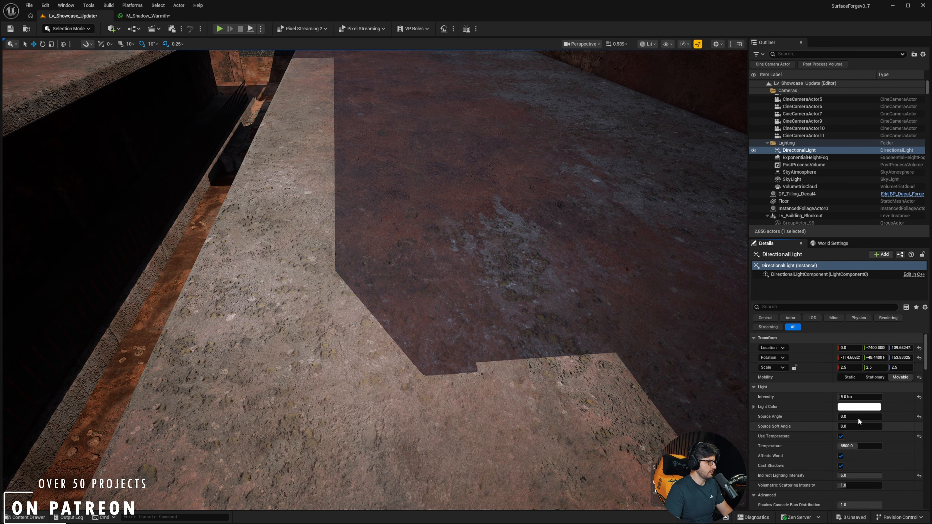
# Raise the DirectionalLight's Source Angle to 25 and view the shadow softness along the concrete beams.
pyautogui.moveTo(858, 418); pyautogui.dragTo(867, 416)
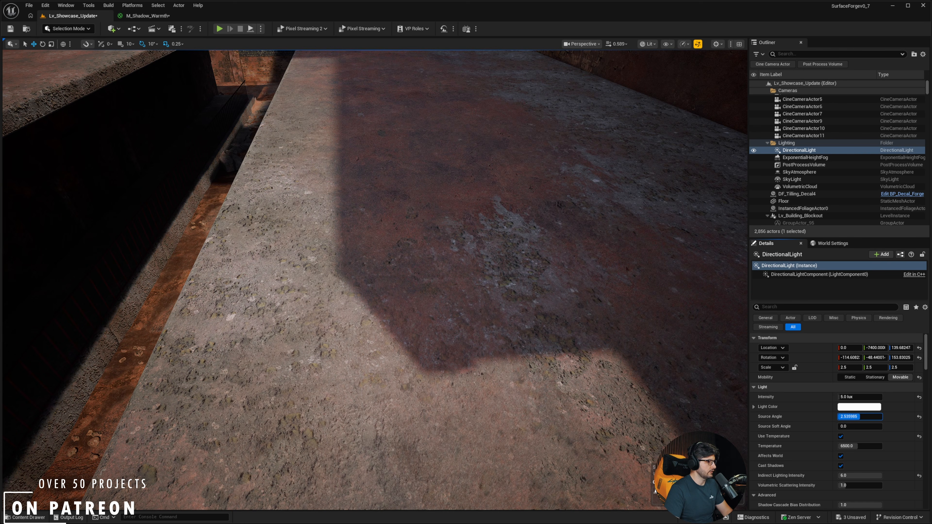
pyautogui.click(859, 417)
pyautogui.write('25')
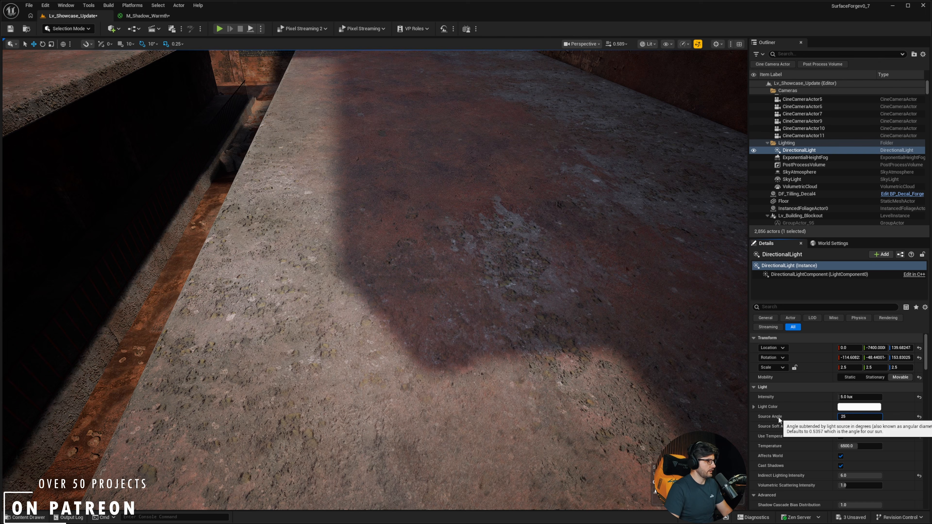
pyautogui.press('Return')
pyautogui.press('s')
pyautogui.moveTo(425, 248); pyautogui.dragTo(409, 285, button='right')
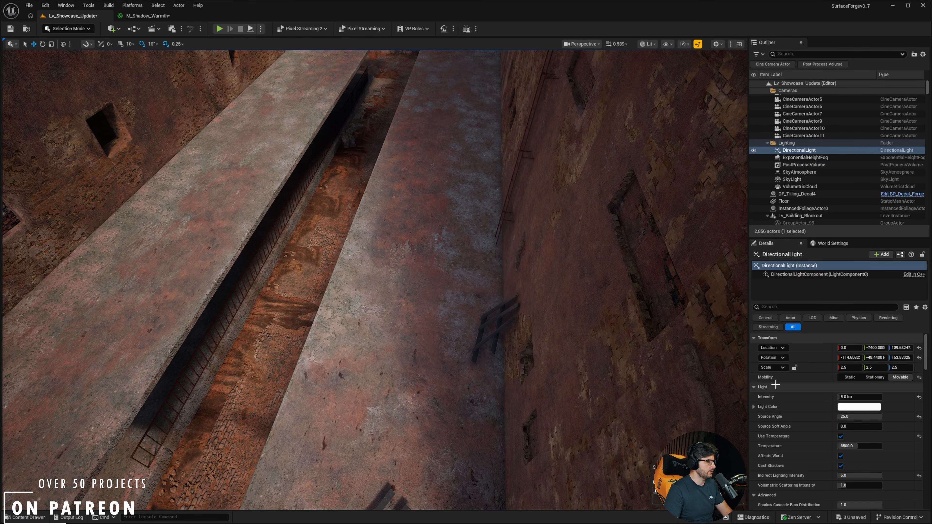
# Set the DirectionalLight's Source Angle to 5 and view the shadows on the floor between the brick pillars.
pyautogui.moveTo(859, 417); pyautogui.dragTo(844, 417)
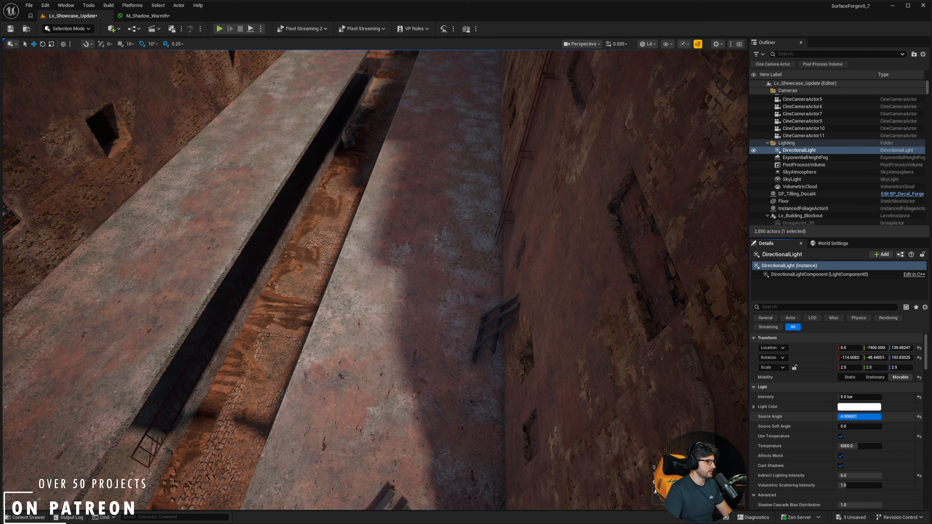
pyautogui.press('s')
pyautogui.moveTo(451, 321); pyautogui.dragTo(385, 351, button='right')
pyautogui.scroll(3, 448, 286)
pyautogui.moveTo(562, 254); pyautogui.dragTo(561, 216, button='right')
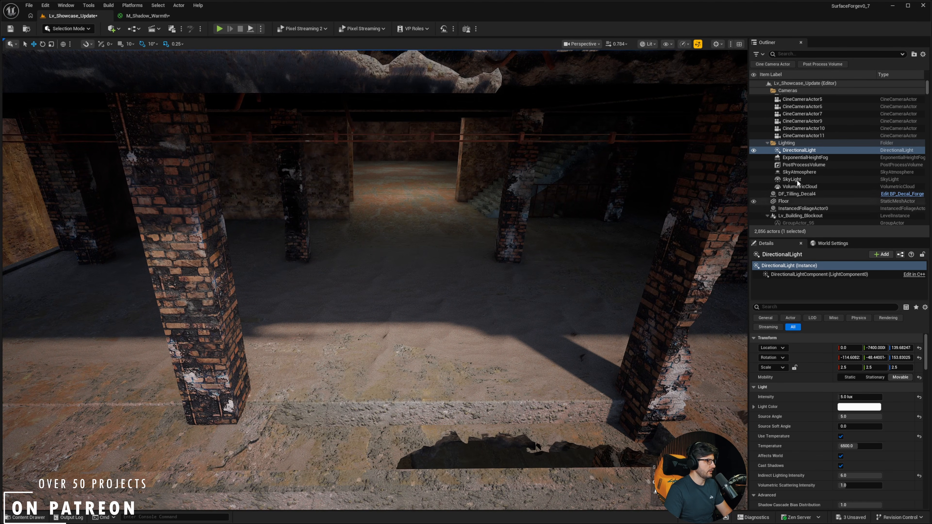
# Compare the pillar hall's shadow edges by varying the PostProcessVolume material's weight and restoring it to 1.0.
pyautogui.click(804, 165)
pyautogui.scroll(-5, 853, 458)
pyautogui.scroll(-10, 853, 458)
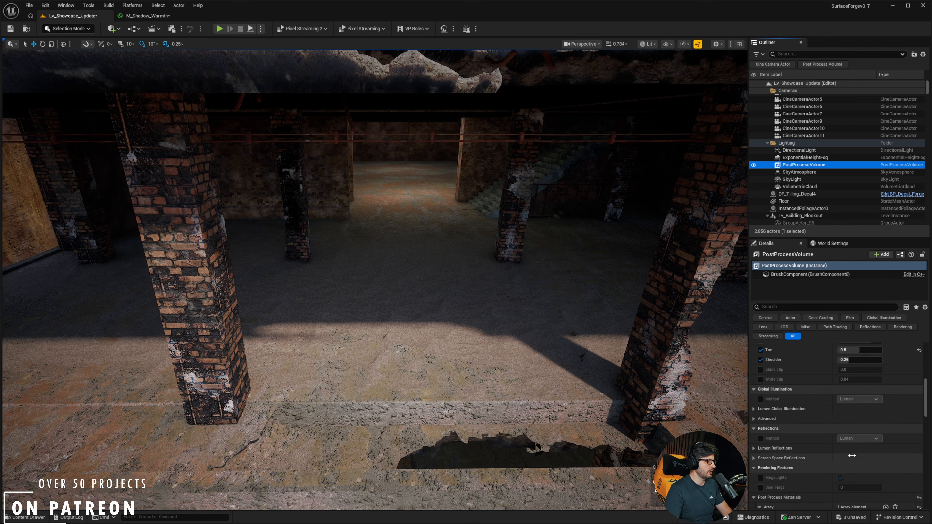
pyautogui.moveTo(785, 402); pyautogui.dragTo(765, 402)
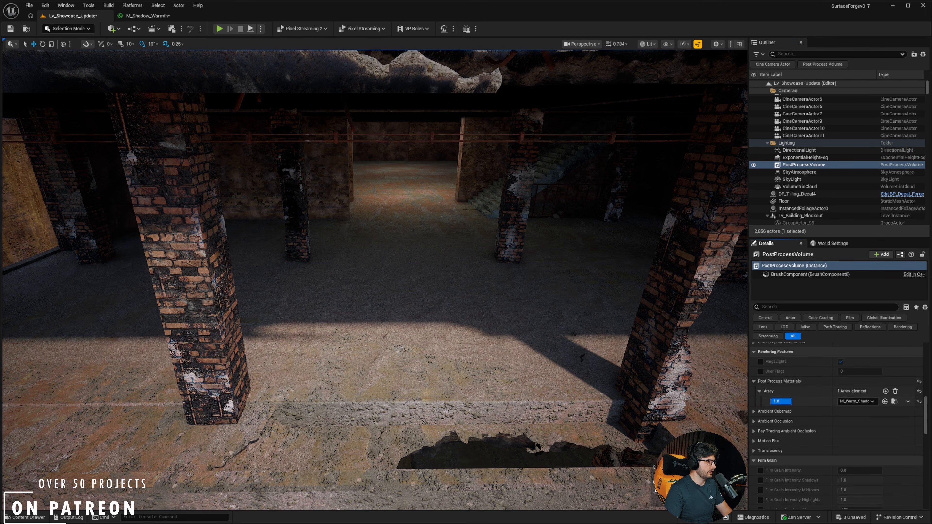
pyautogui.write('1')
pyautogui.press('Return')
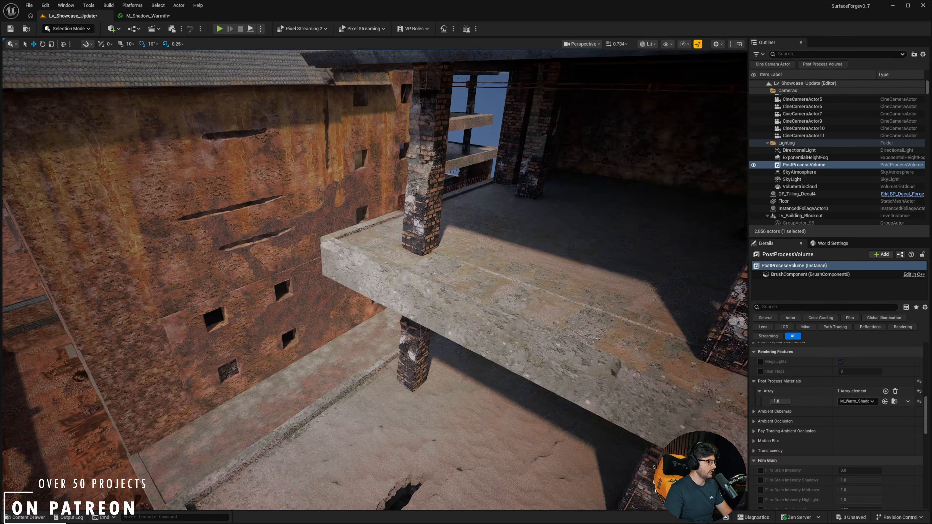
# Compare the soft shadow edges on the long concrete beams by varying the post-process material's weight.
pyautogui.scroll(-2, 374, 279)
pyautogui.moveTo(374, 279); pyautogui.dragTo(299, 319, button='right')
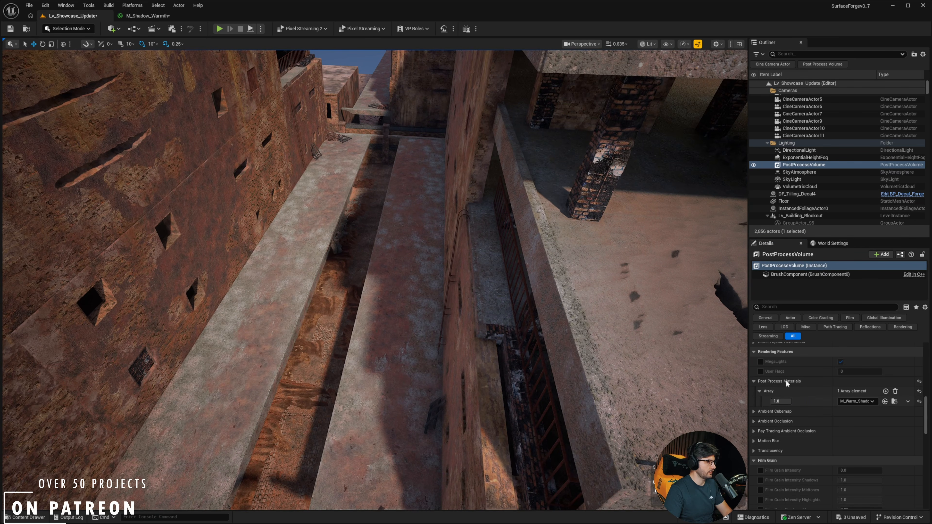
pyautogui.moveTo(779, 401); pyautogui.dragTo(768, 401)
pyautogui.press('w')
pyautogui.moveTo(352, 318); pyautogui.dragTo(407, 294, button='right')
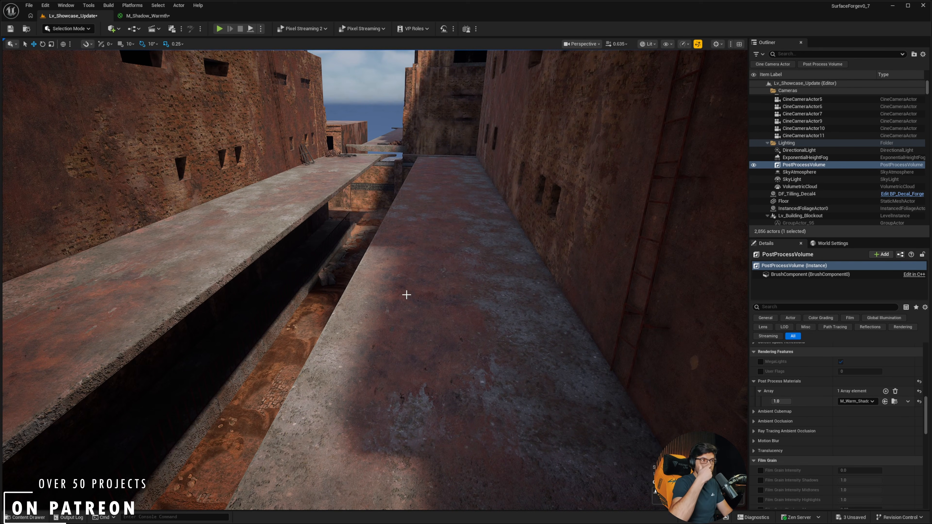